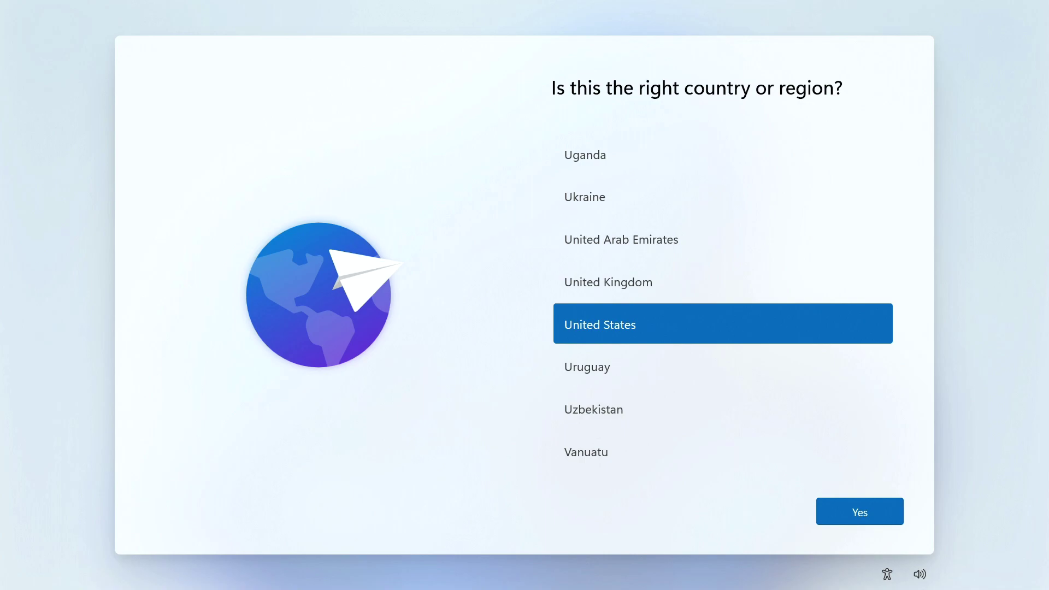
# Step: Choose United Kingdom as country and keyboard layout, with no second layout
pyautogui.click(627, 277)
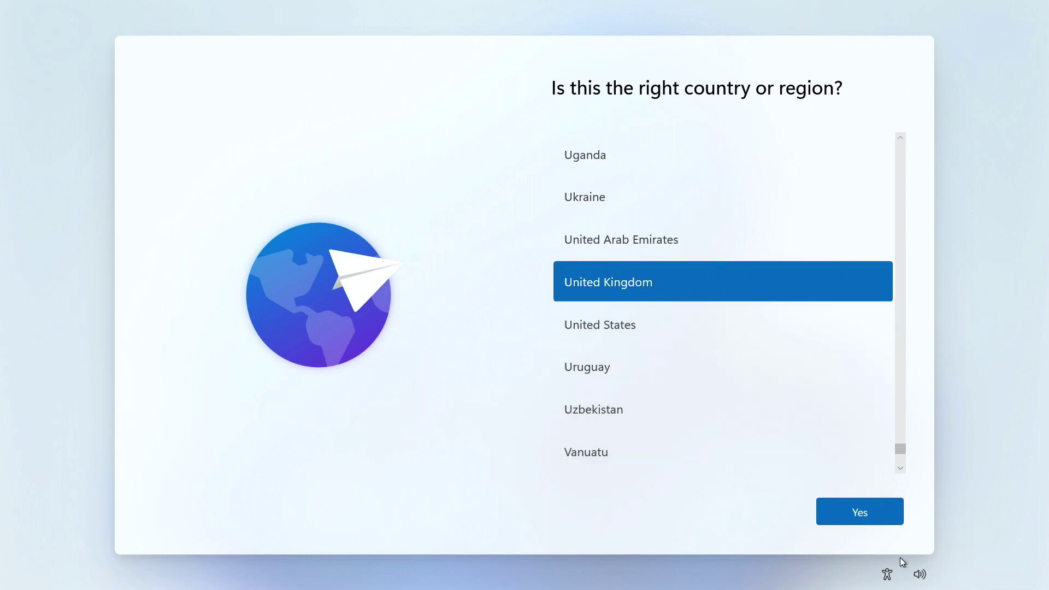
pyautogui.click(861, 509)
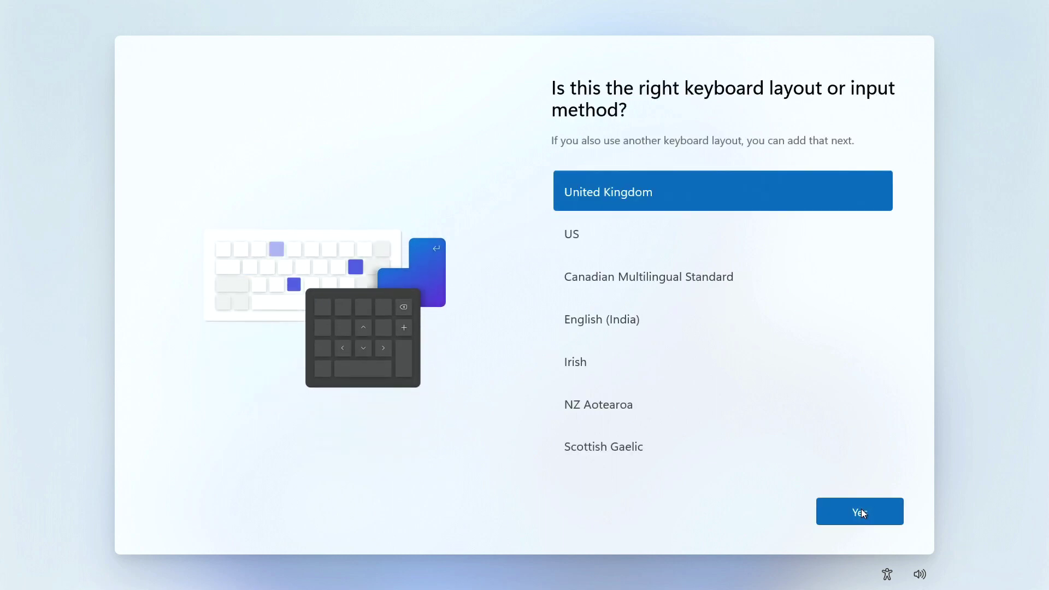
pyautogui.click(868, 503)
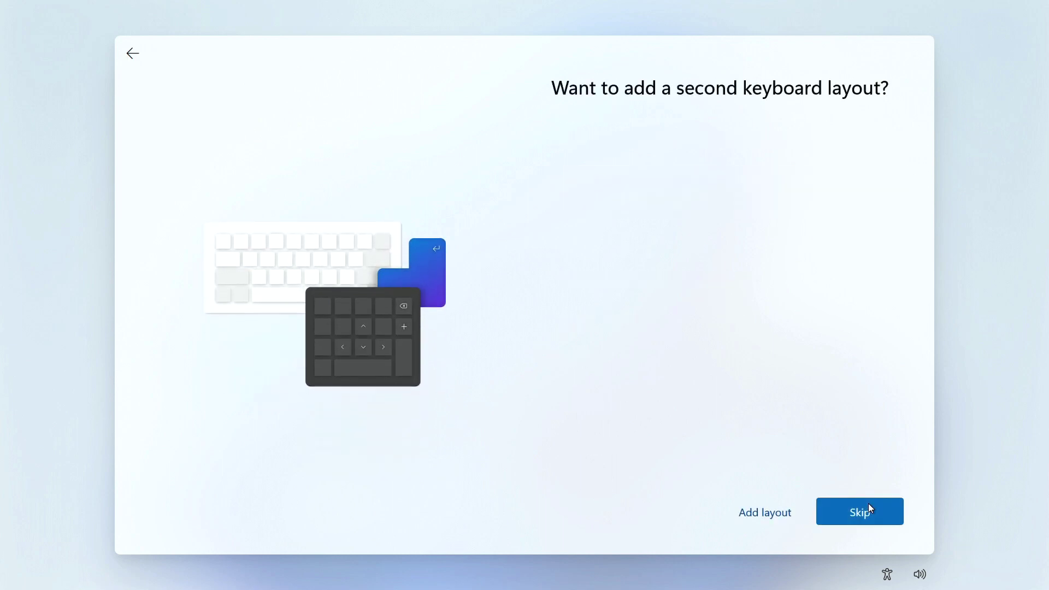
pyautogui.click(869, 504)
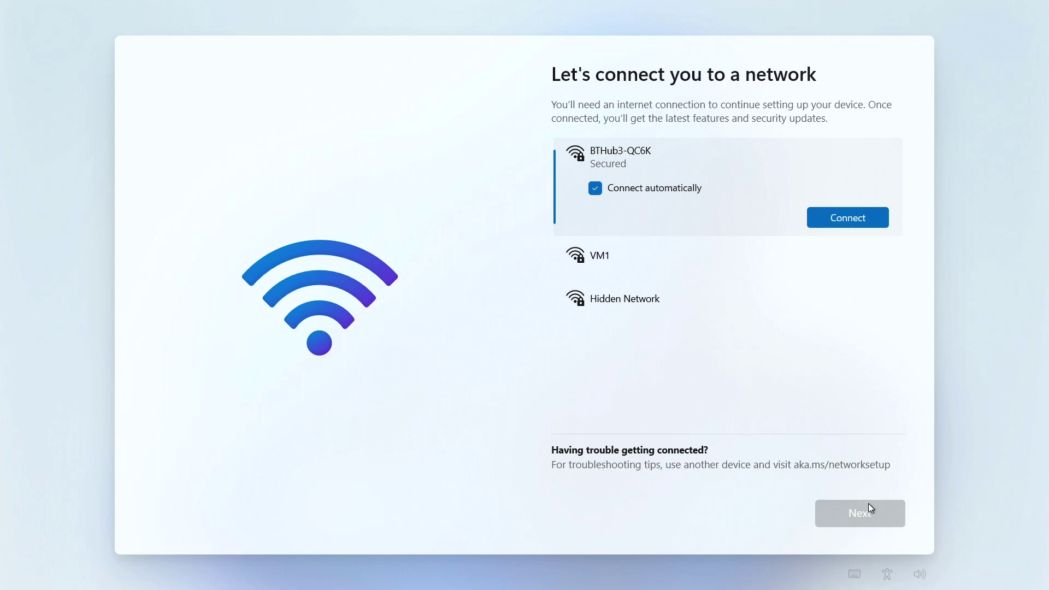
# Step: Connect to the secured home Wi-Fi with its security key and continue setup
pyautogui.click(848, 221)
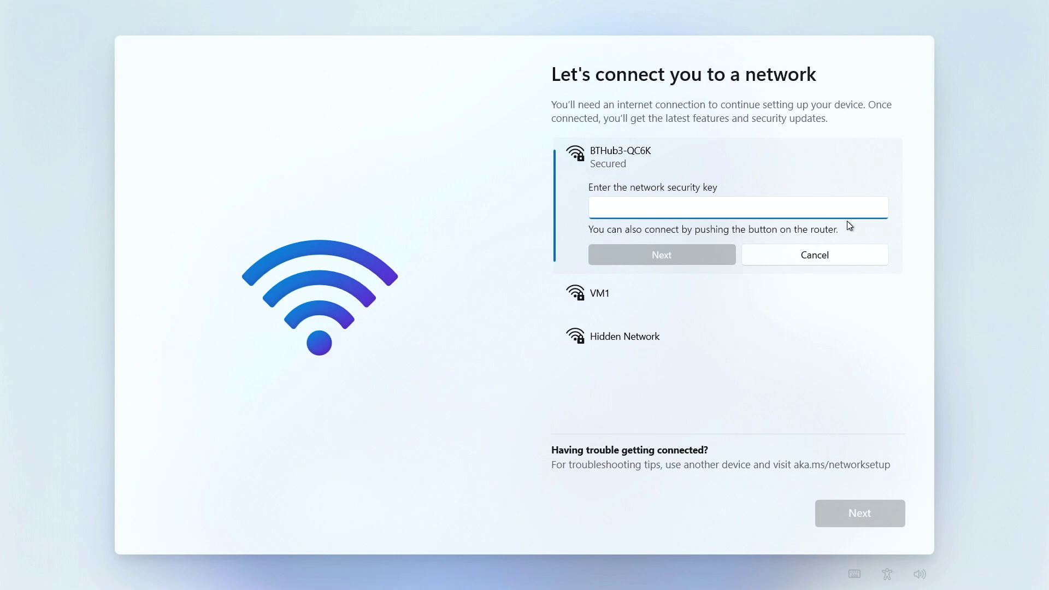
pyautogui.write('*****')
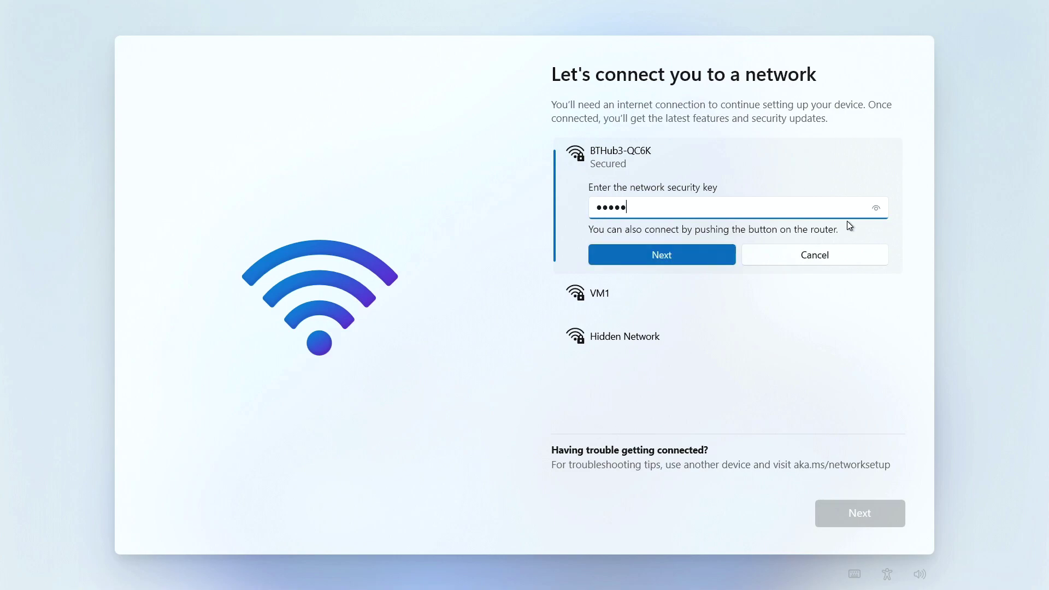
pyautogui.write('*****')
pyautogui.press('Return')
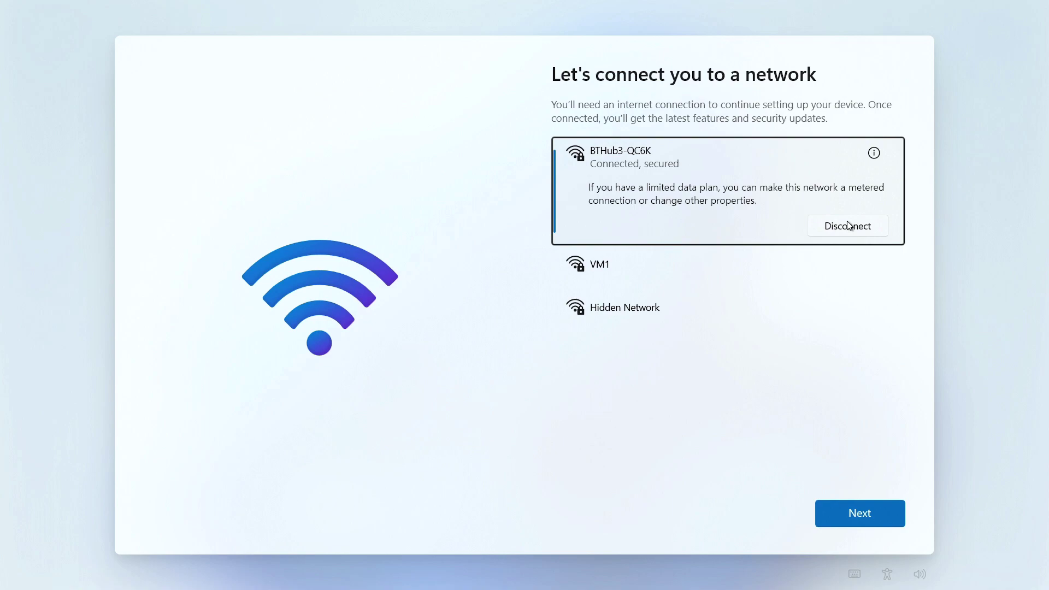
pyautogui.click(883, 523)
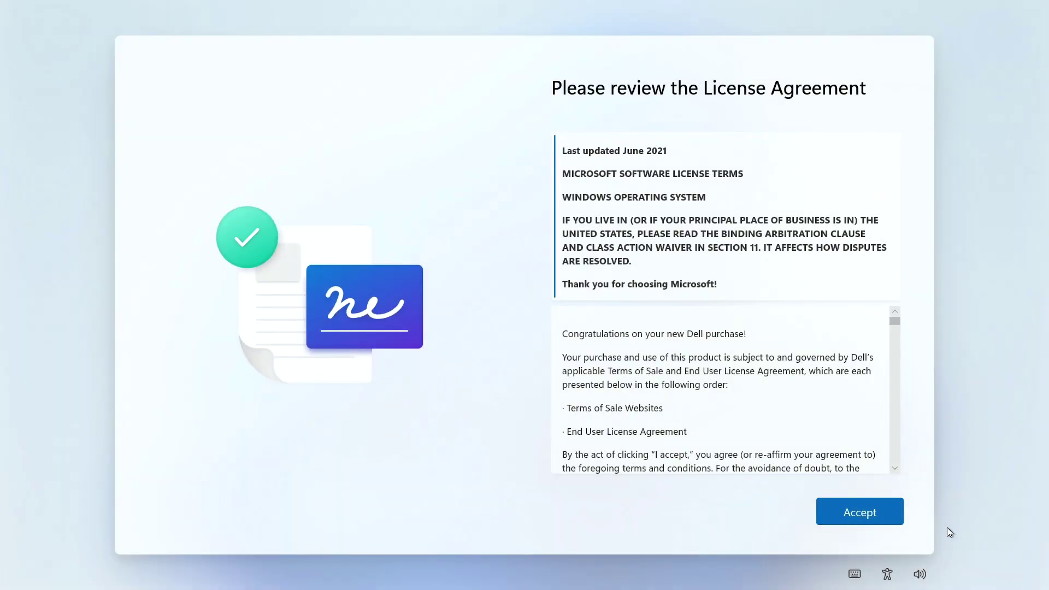
# Step: Accept the Windows licence agreement
pyautogui.click(839, 511)
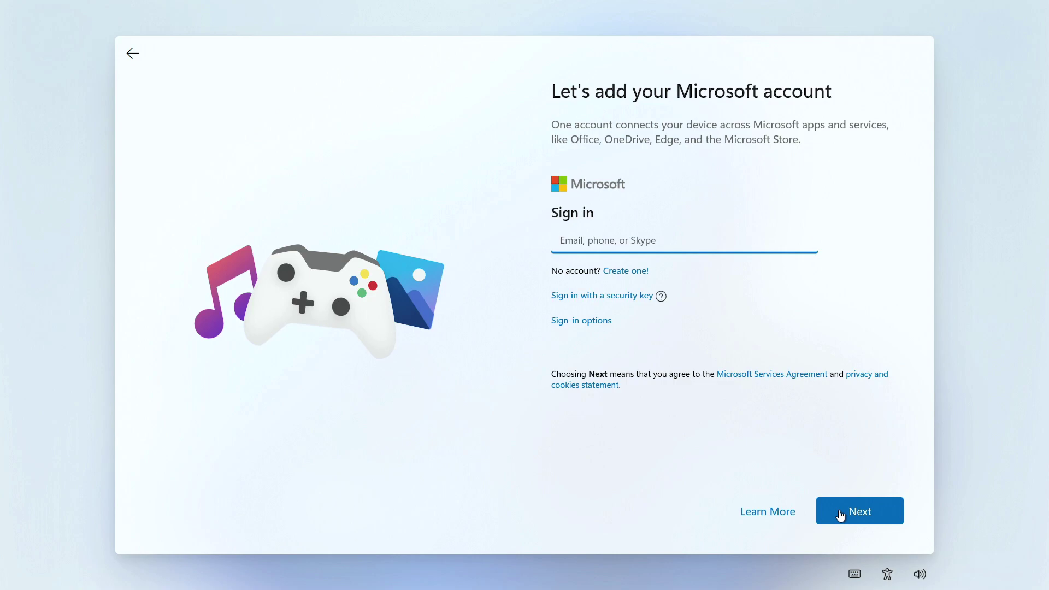
# Step: Attempt Microsoft sign-in with dummy account 'Admin' and a throwaway password to force a local account
pyautogui.write('Adam')
pyautogui.press('BackSpace')
pyautogui.press('BackSpace')
pyautogui.press('BackSpace')
pyautogui.write('dmin')
pyautogui.click(868, 517)
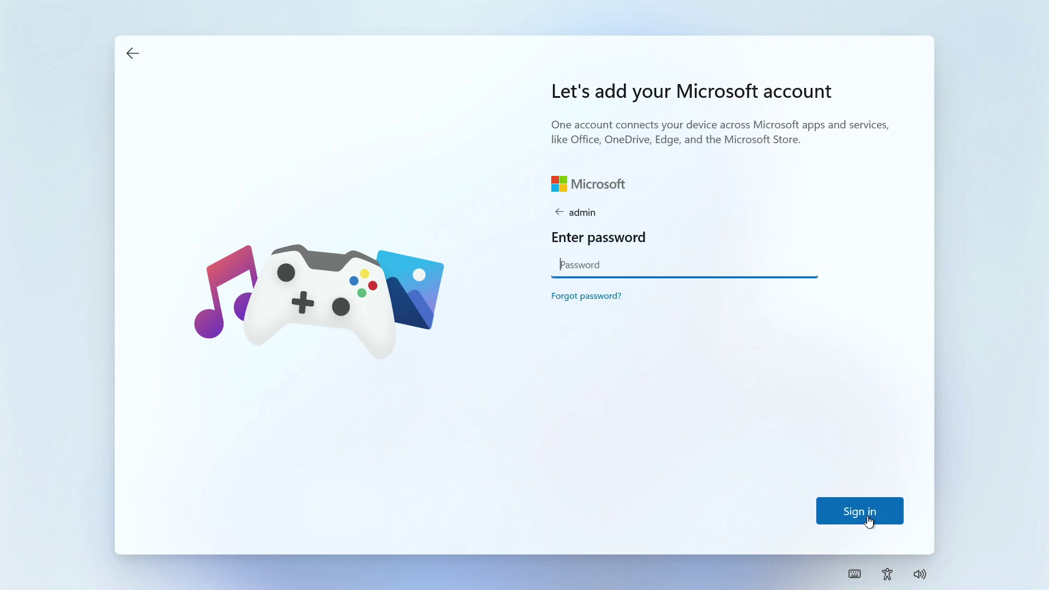
pyautogui.write('********')
pyautogui.click(868, 521)
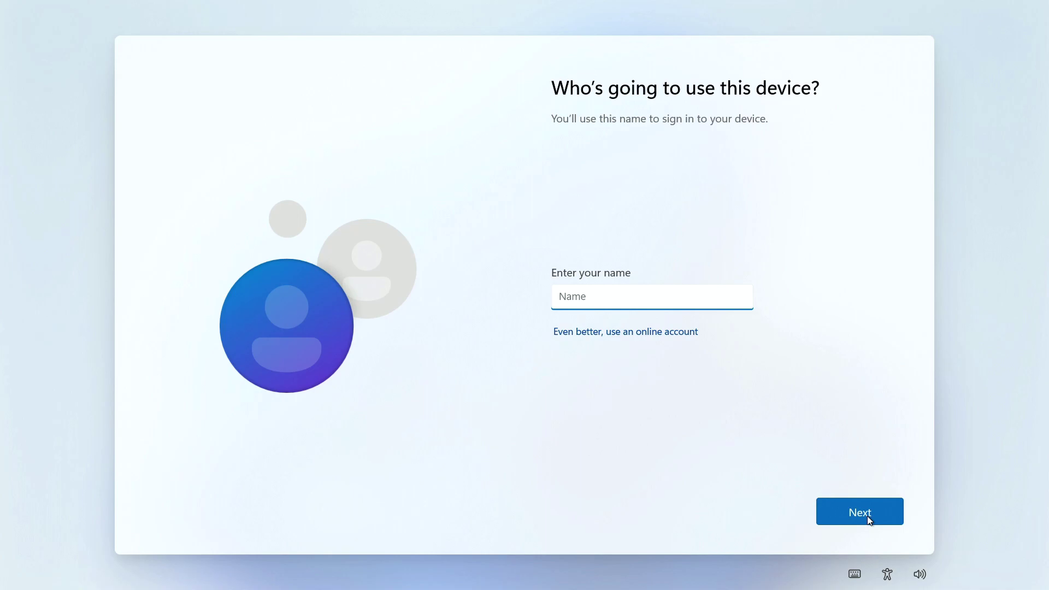
# Step: Name the local user 'Admin', set and confirm its password, and begin choosing security questions
pyautogui.write('Admin')
pyautogui.click(867, 516)
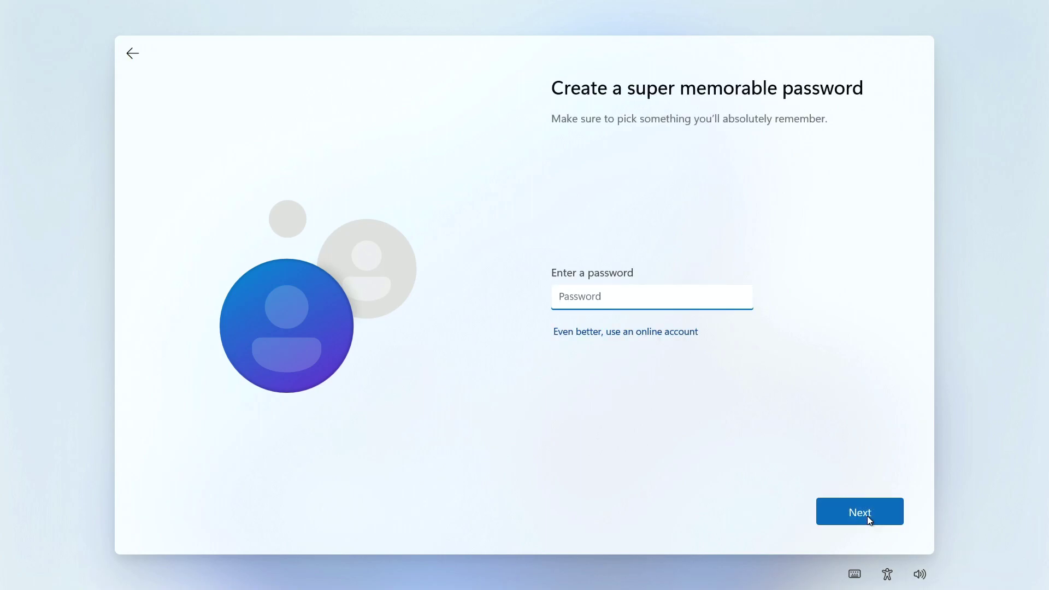
pyautogui.write('passwor')
pyautogui.press('BackSpace')
pyautogui.press('BackSpace')
pyautogui.press('BackSpace')
pyautogui.press('BackSpace')
pyautogui.press('BackSpace')
pyautogui.press('BackSpace')
pyautogui.press('BackSpace')
pyautogui.write('password')
pyautogui.click(867, 517)
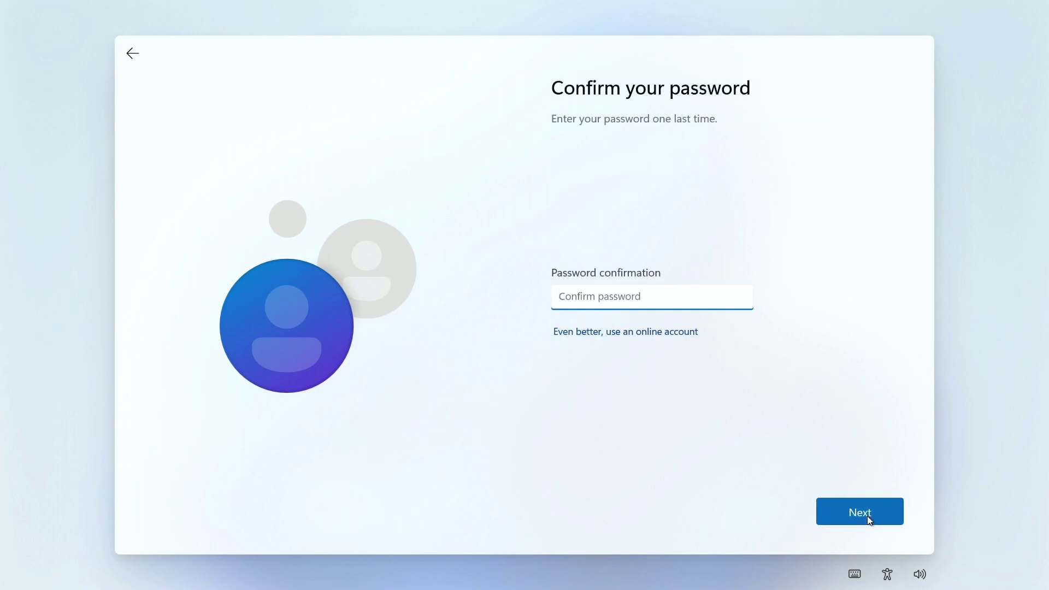
pyautogui.write('password')
pyautogui.click(868, 519)
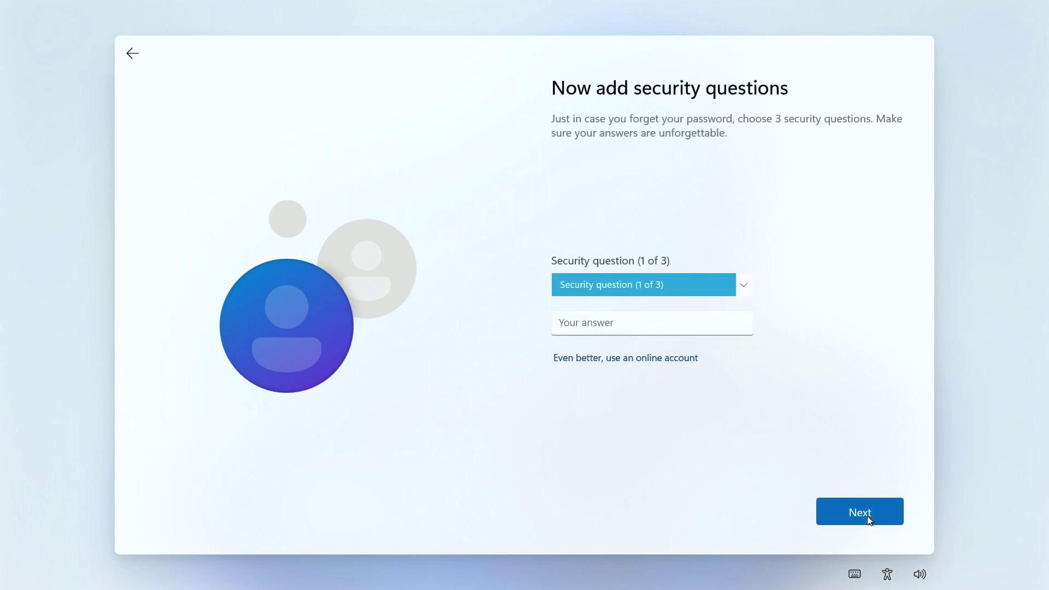
pyautogui.click(745, 293)
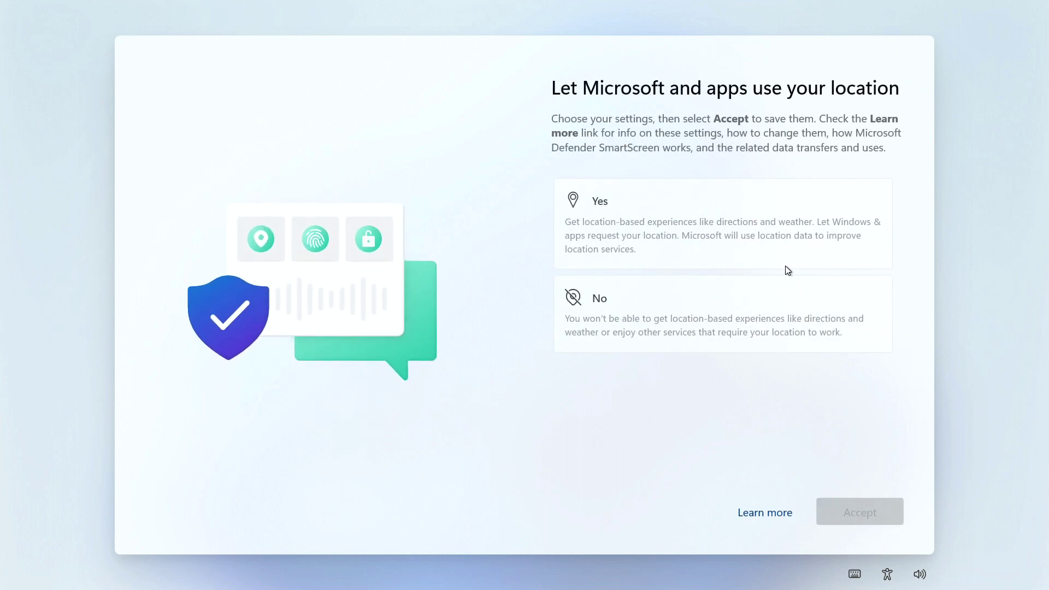
# Step: Allow location, turn off Find my device, and send required diagnostic data only
pyautogui.click(759, 323)
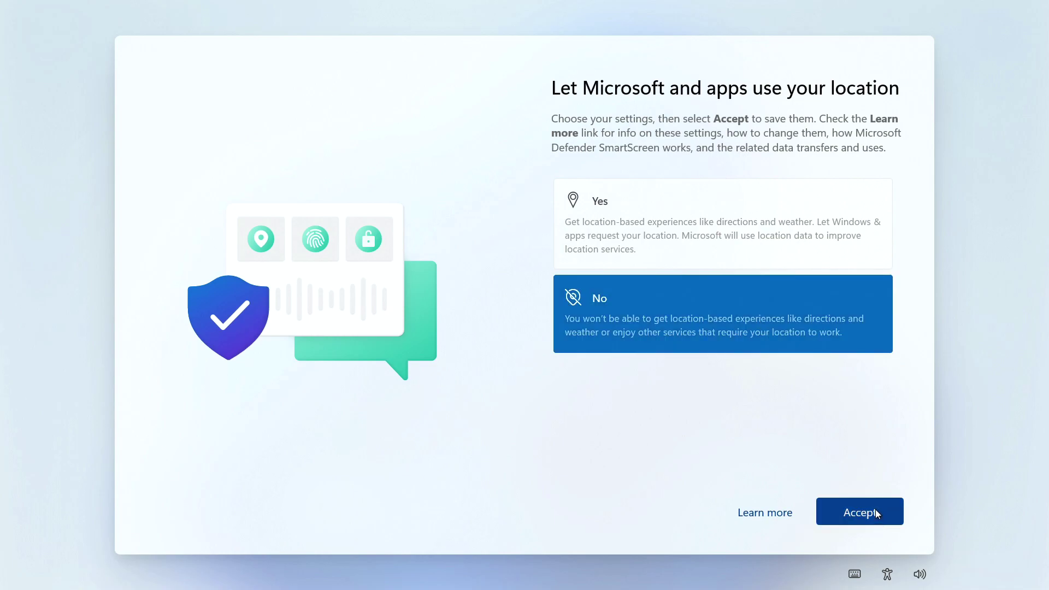
pyautogui.click(732, 219)
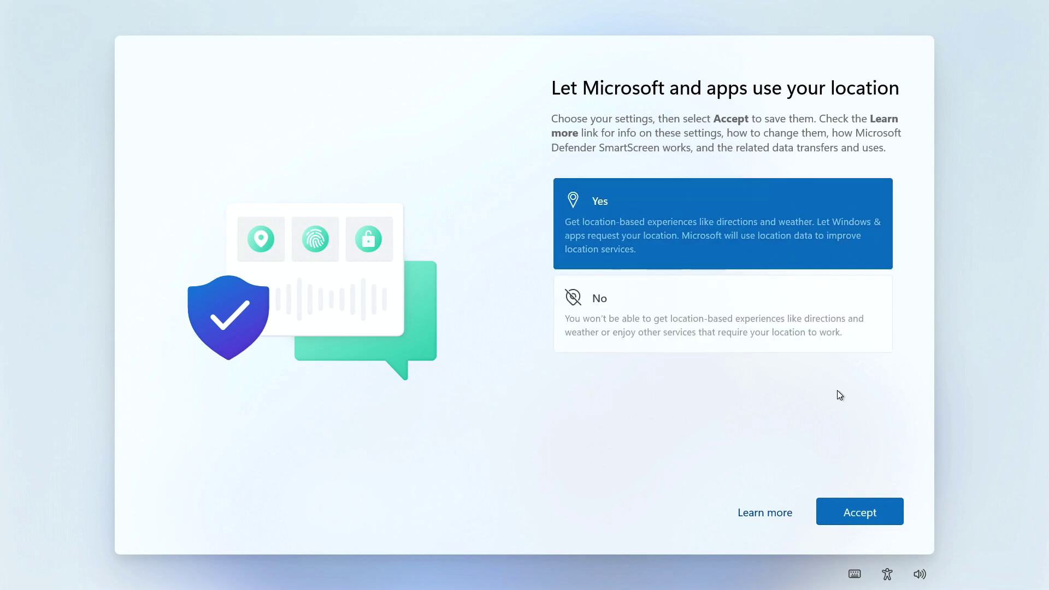
pyautogui.click(863, 512)
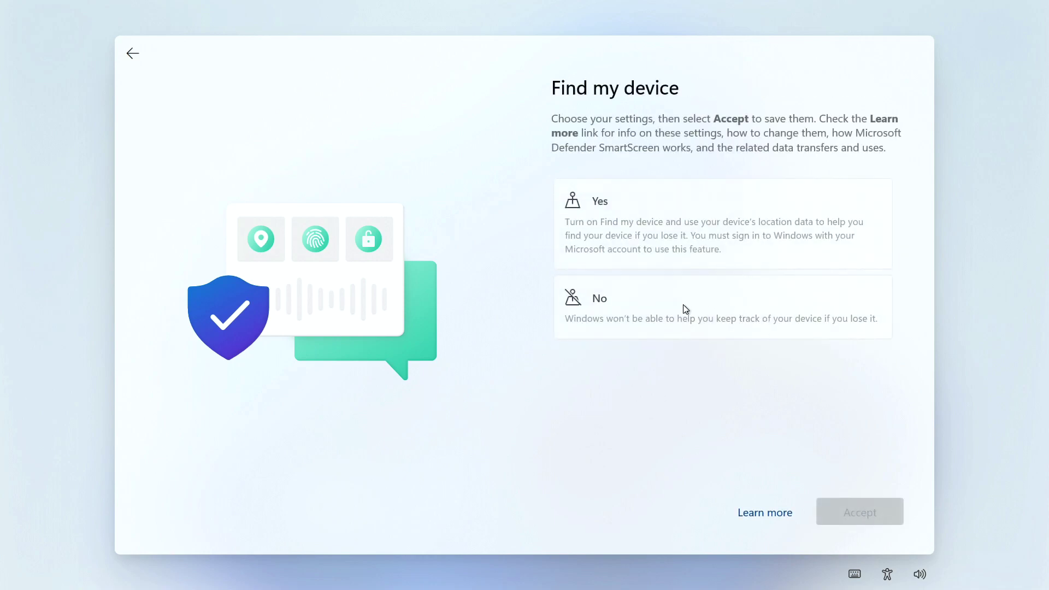
pyautogui.click(684, 307)
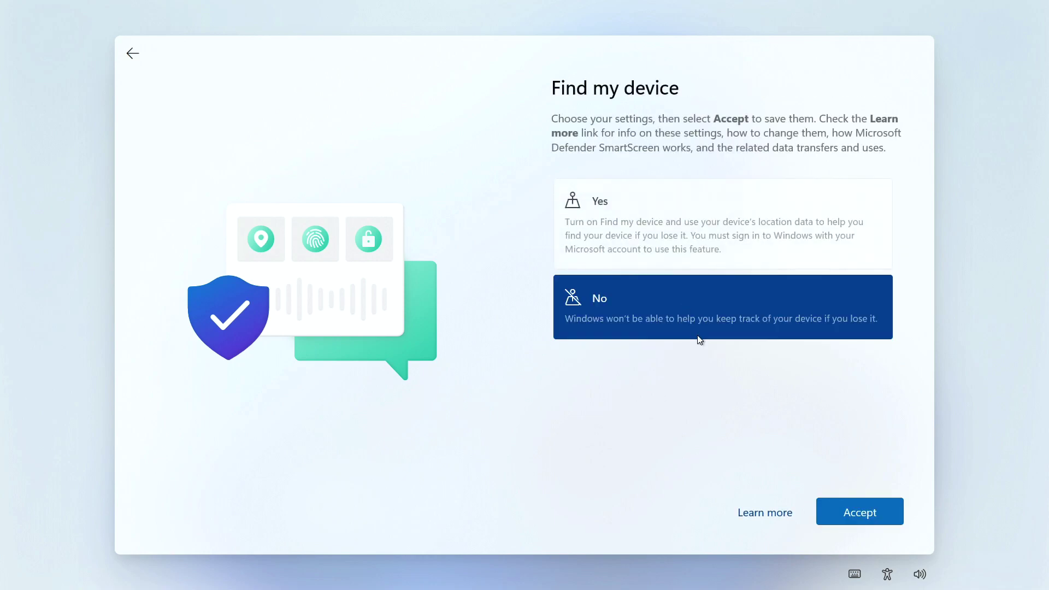
pyautogui.click(868, 514)
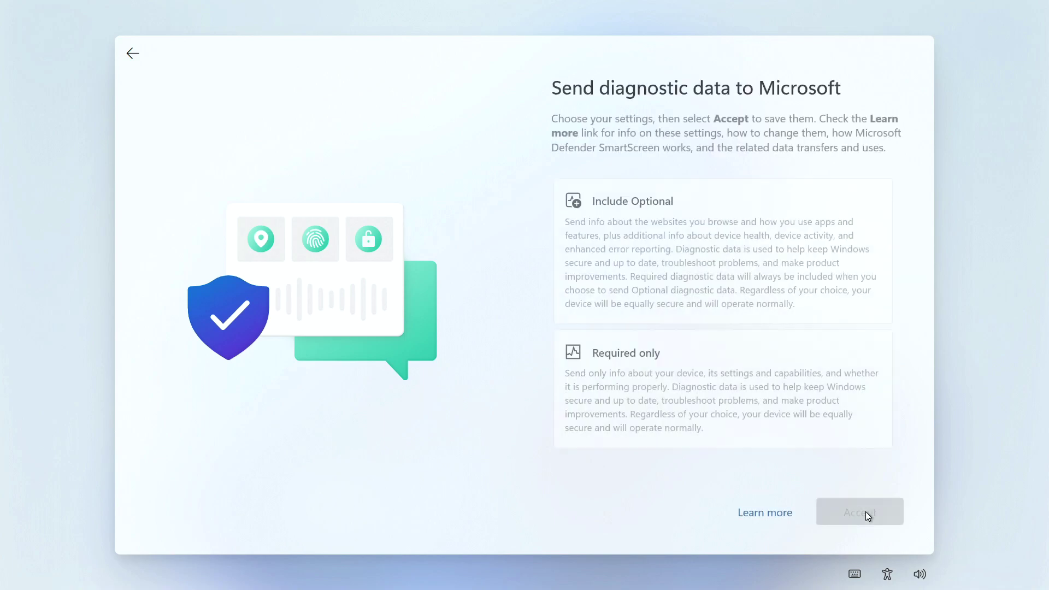
pyautogui.click(708, 369)
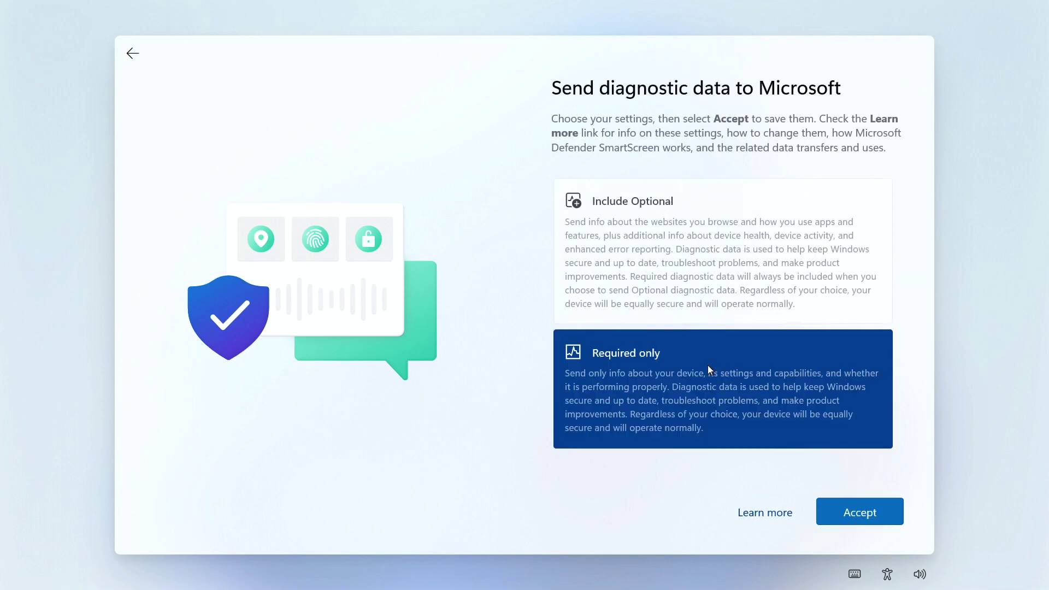
pyautogui.click(874, 517)
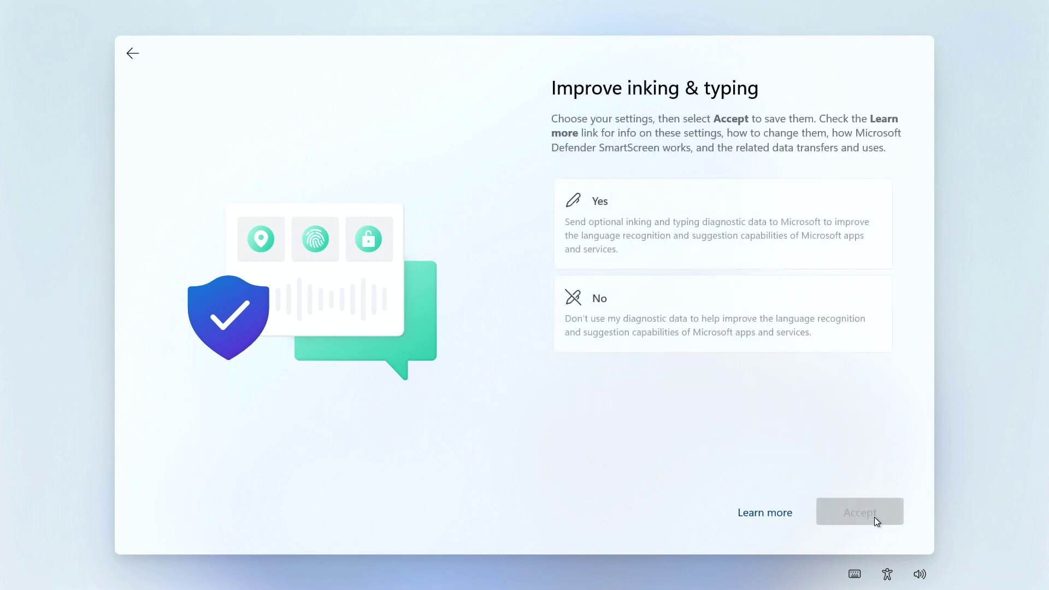
# Step: Decline inking and typing data, allow tailored experiences, and enable the advertising ID
pyautogui.click(667, 305)
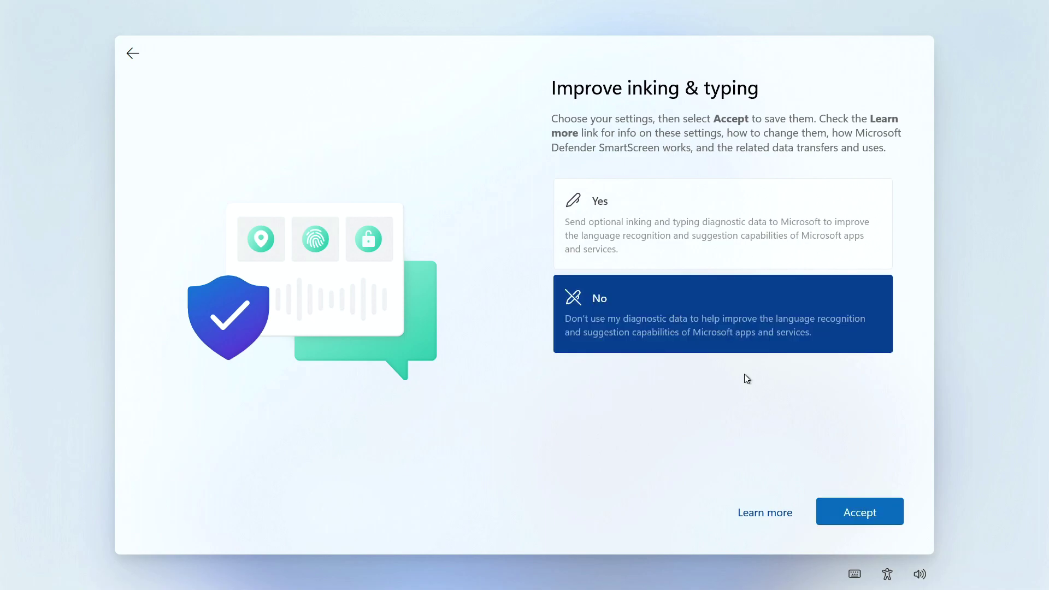
pyautogui.click(865, 516)
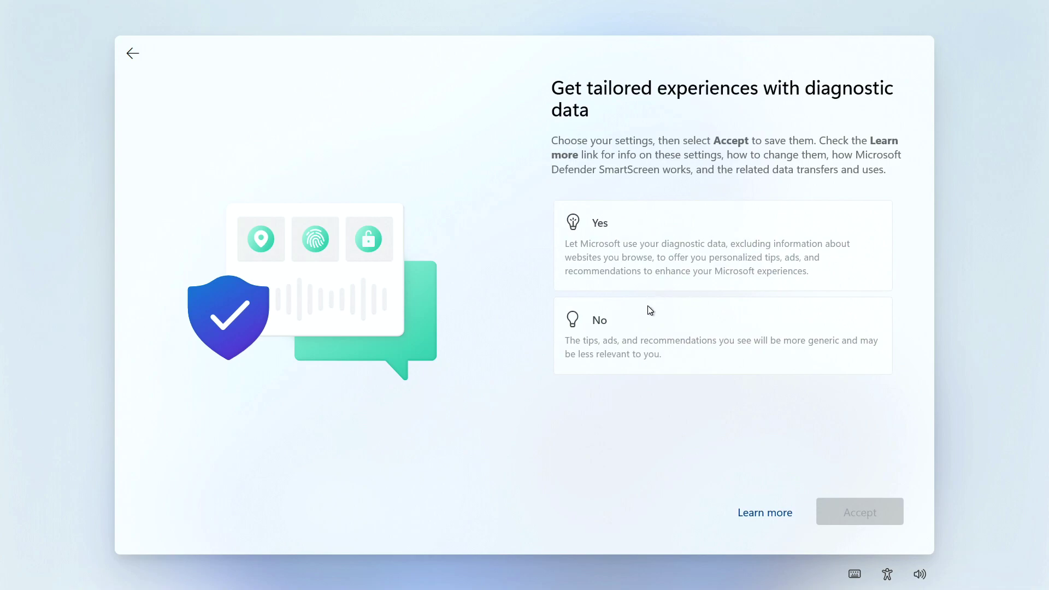
pyautogui.click(625, 262)
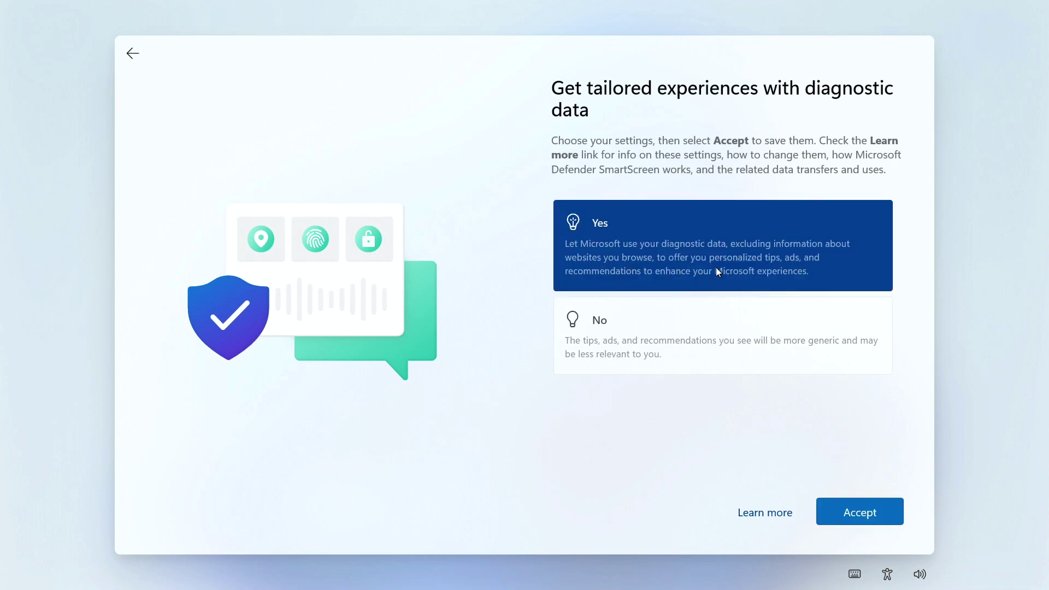
pyautogui.click(871, 515)
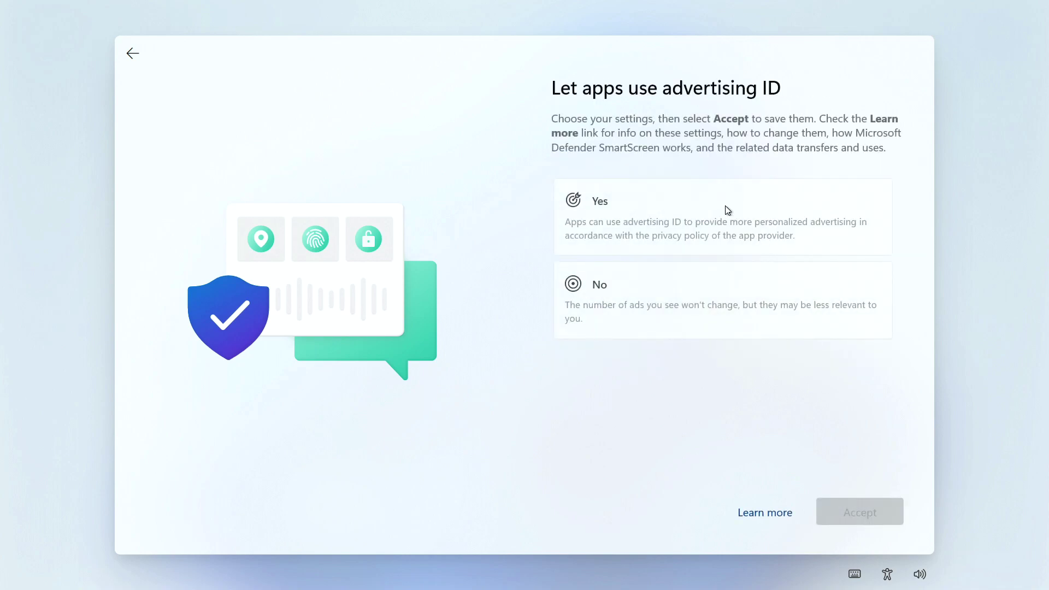
pyautogui.click(680, 226)
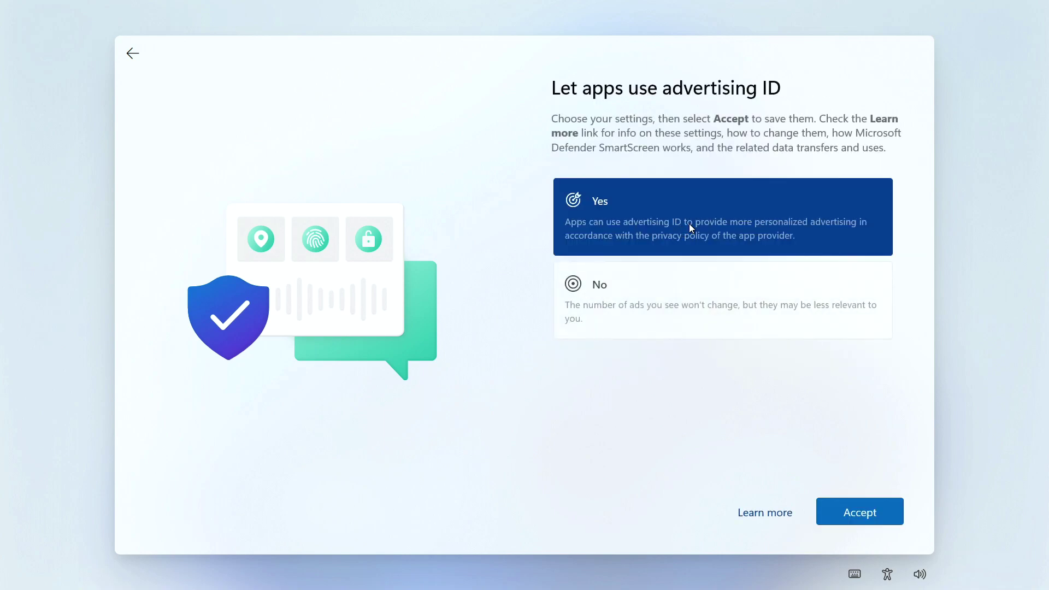
pyautogui.click(859, 512)
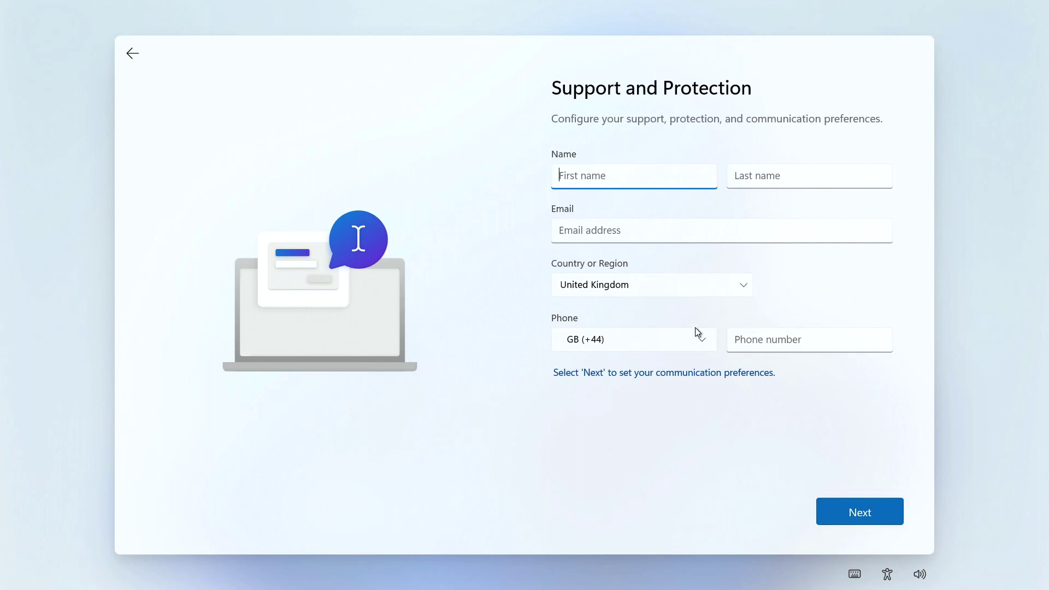
# Step: Skip the Support and Protection contact form, leaving McAfee registration unticked, to finish setup
pyautogui.click(873, 509)
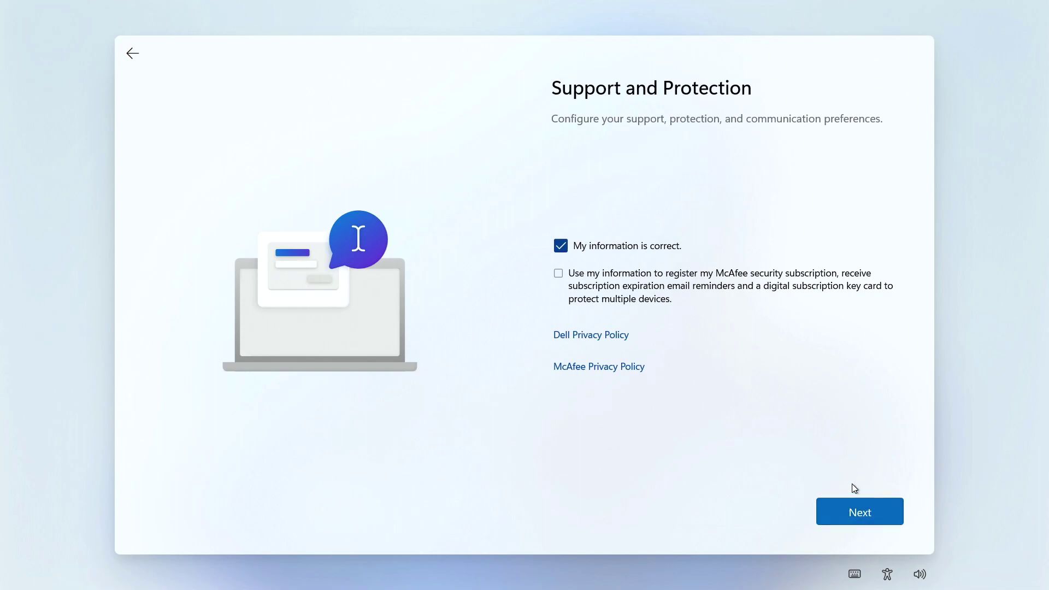
pyautogui.click(858, 516)
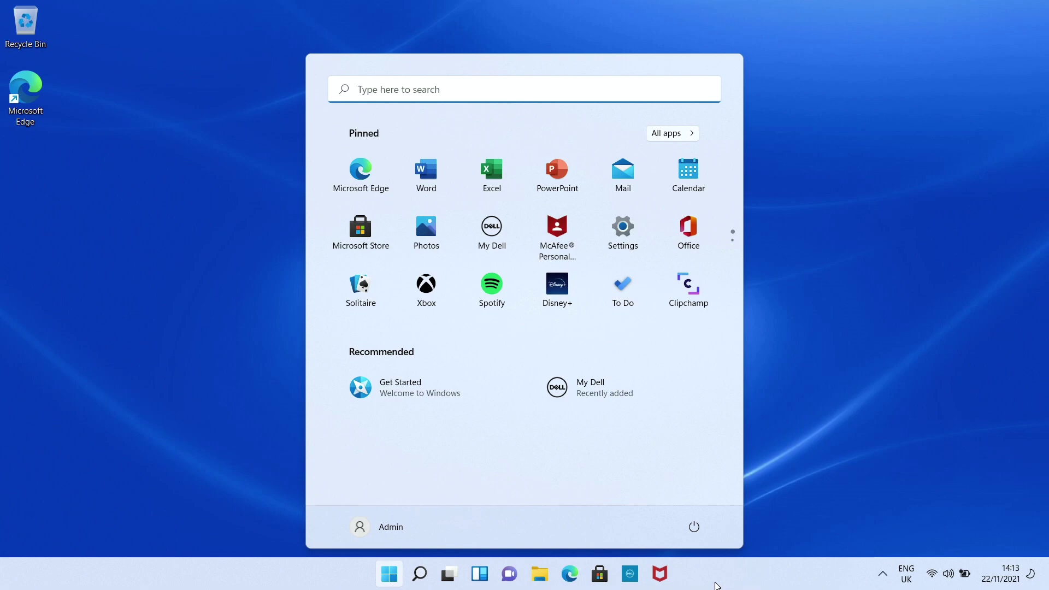
# Step: Show the taskbar's context menu from an empty taskbar area
pyautogui.rightClick(707, 580)
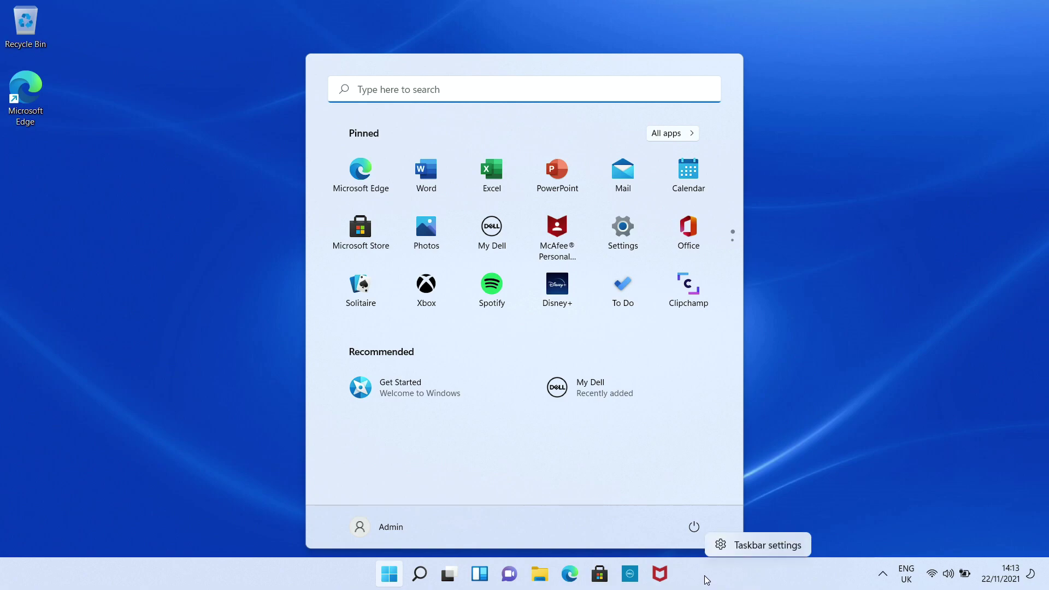
# Step: Set Taskbar alignment to Left under Taskbar behaviors in taskbar settings
pyautogui.click(758, 546)
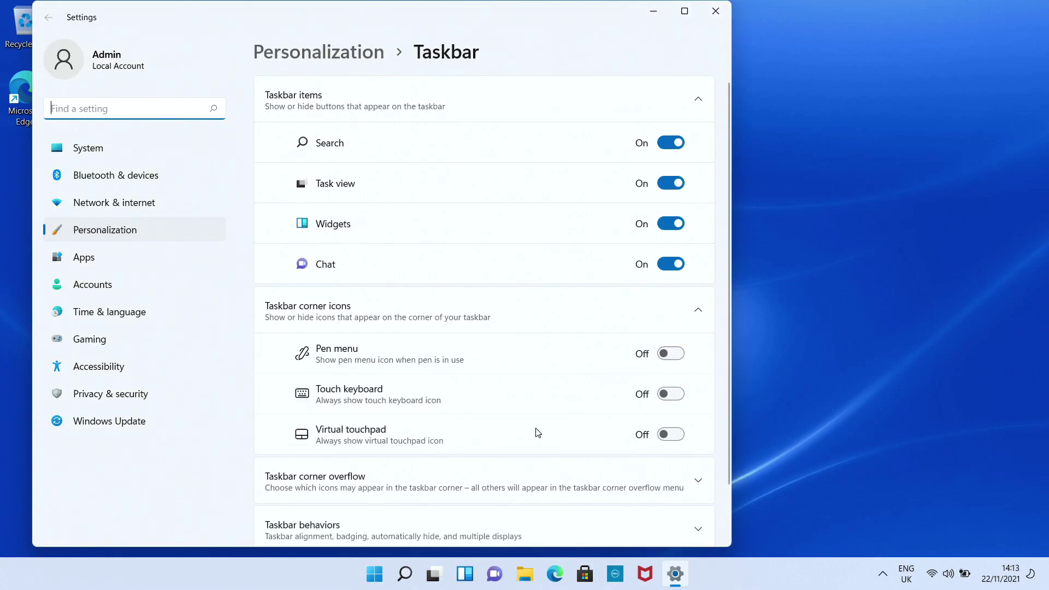
pyautogui.scroll(-3, 538, 432)
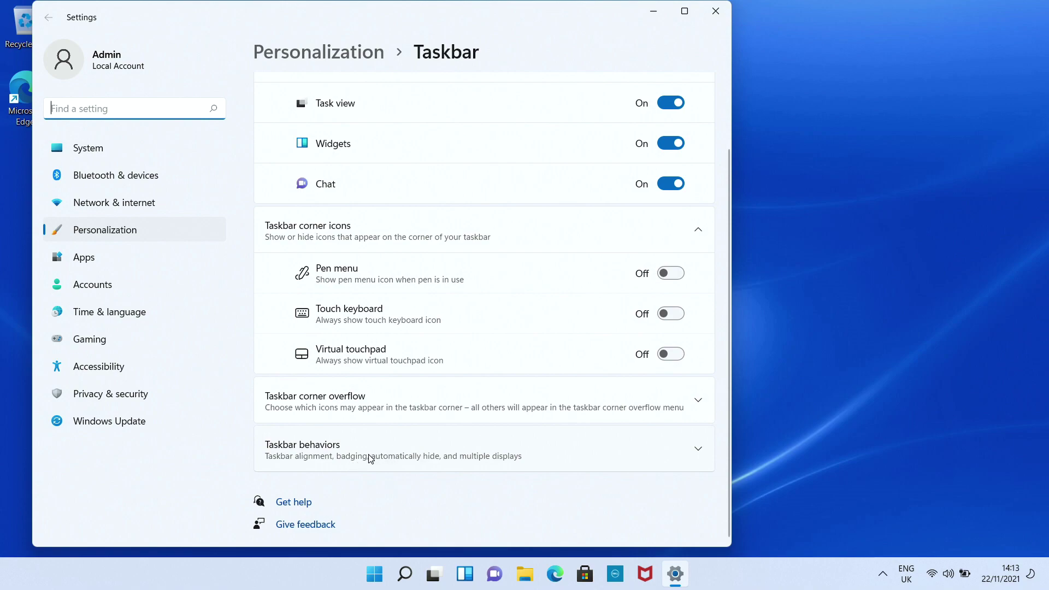
pyautogui.click(371, 457)
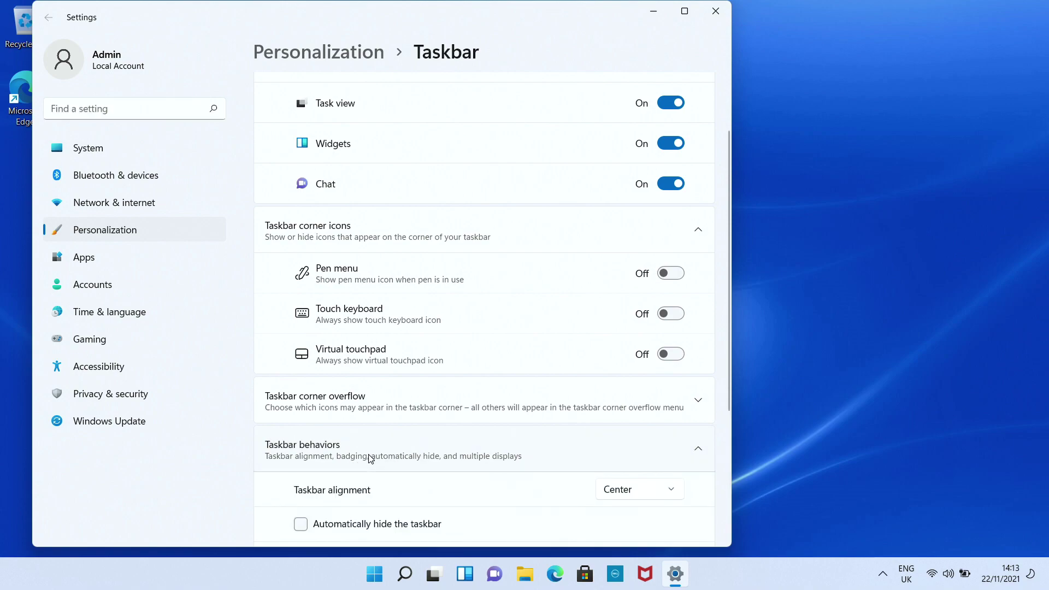
pyautogui.scroll(-2, 369, 457)
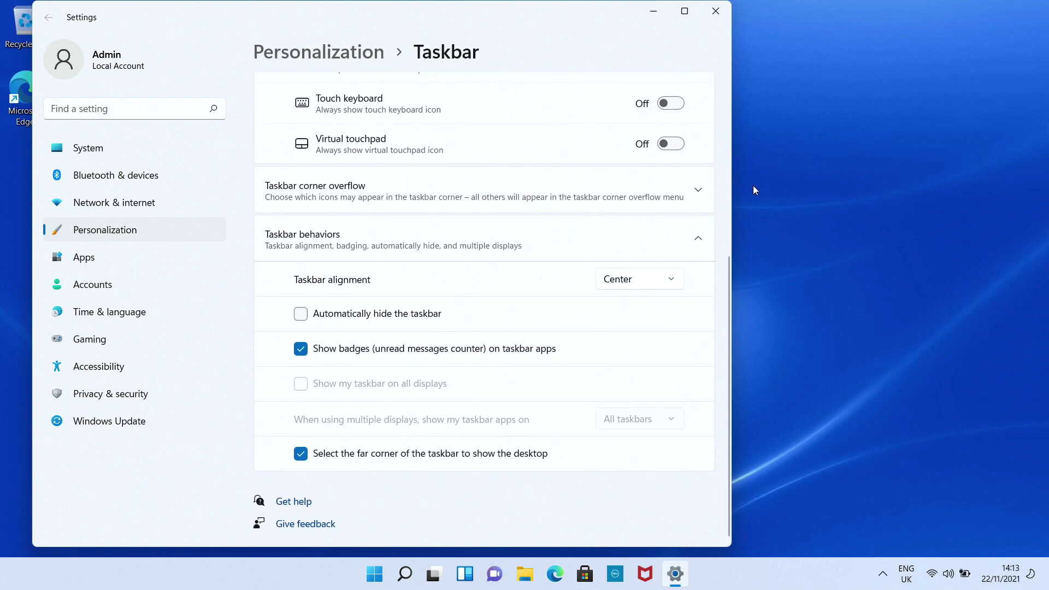
pyautogui.click(651, 280)
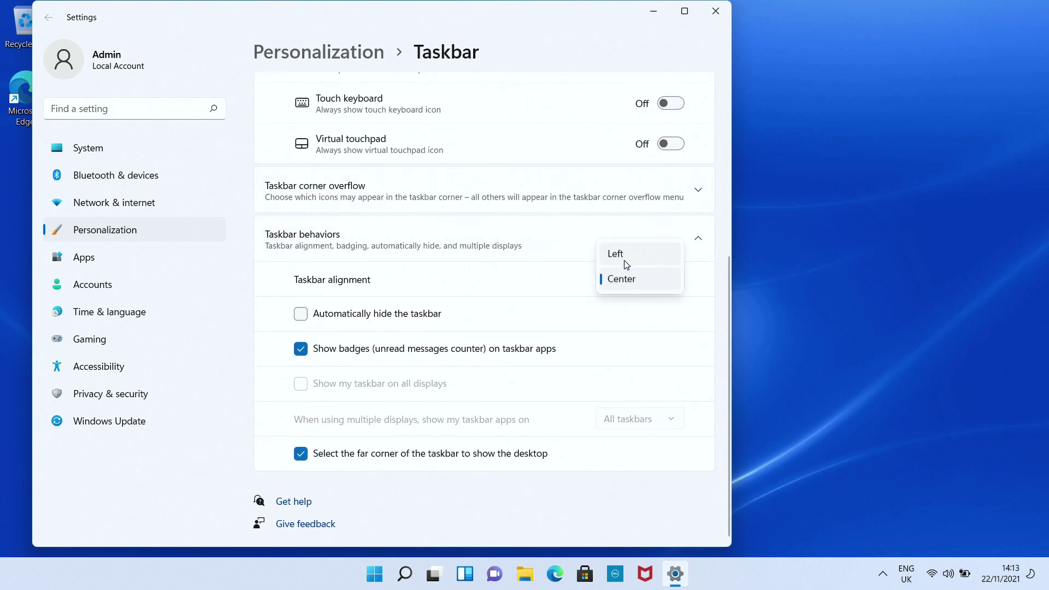
pyautogui.click(627, 265)
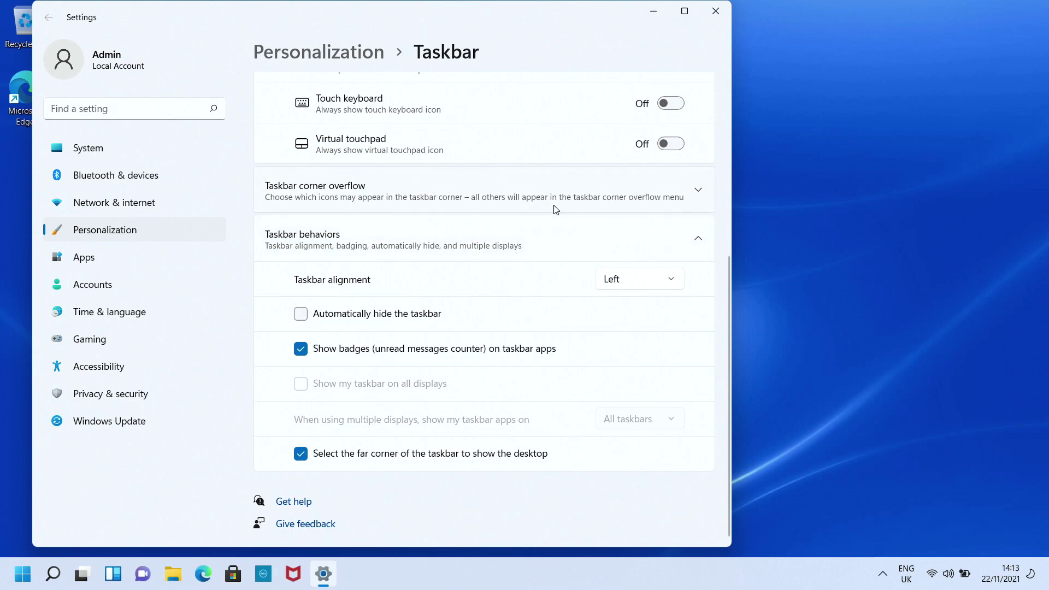
# Step: Switch the Chat, Widgets and Task view toggles off after briefly previewing the Widgets panel
pyautogui.scroll(5, 555, 210)
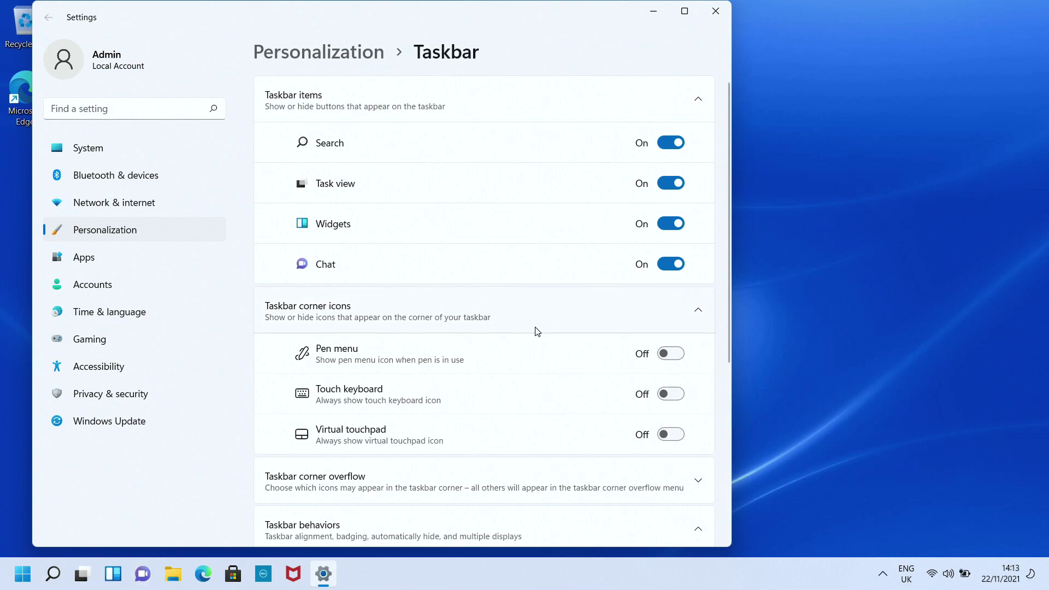
pyautogui.click(675, 266)
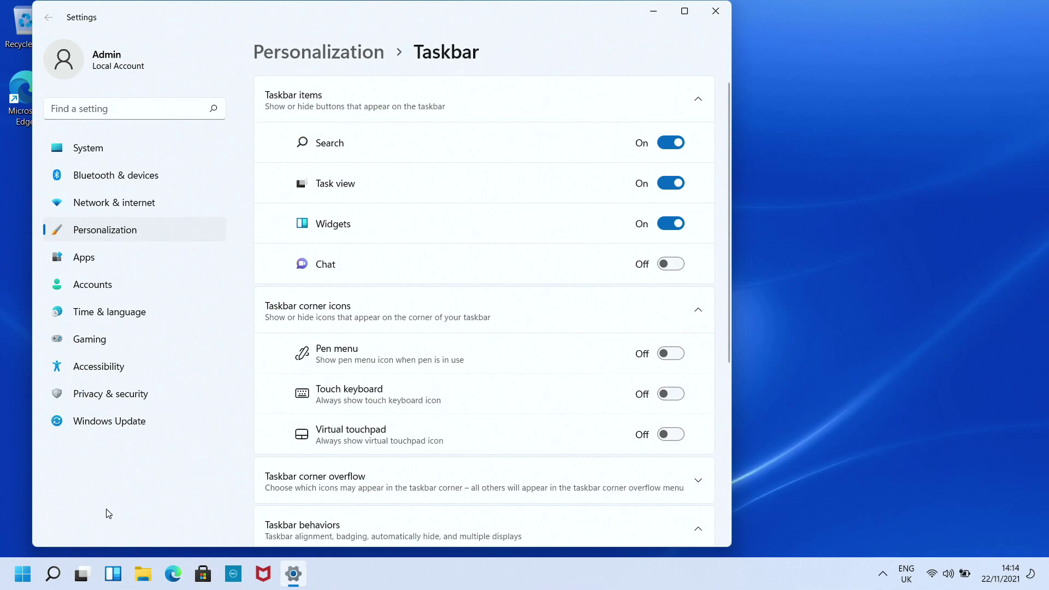
pyautogui.click(113, 573)
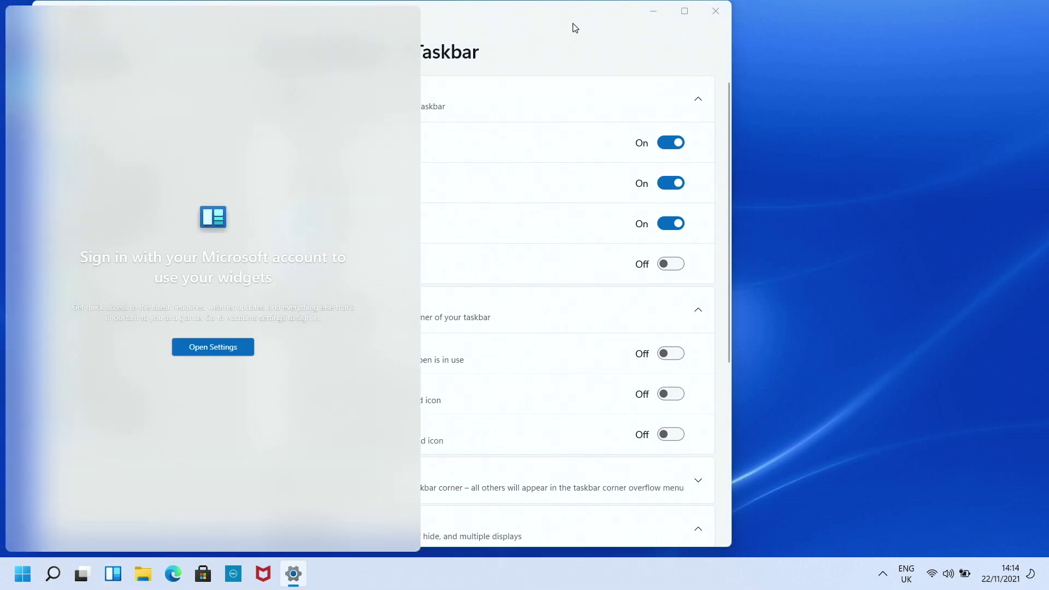
pyautogui.click(574, 25)
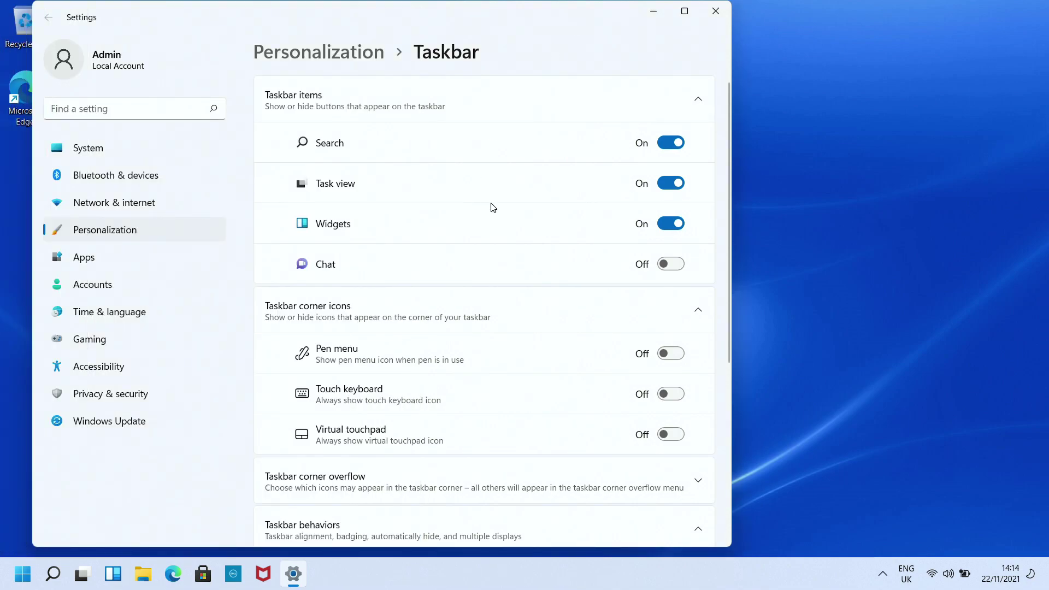
pyautogui.click(668, 226)
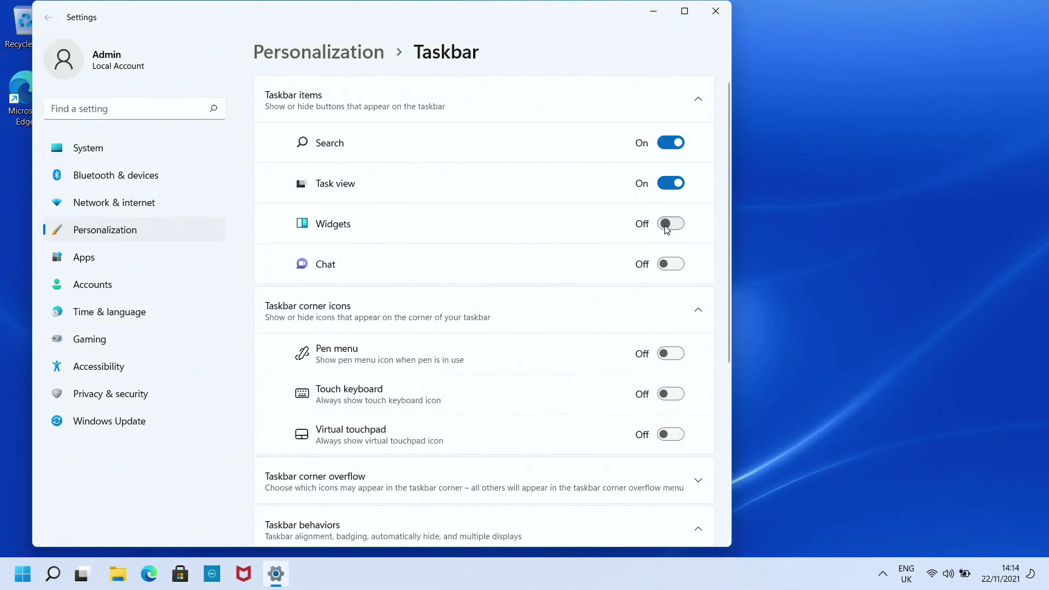
pyautogui.click(676, 190)
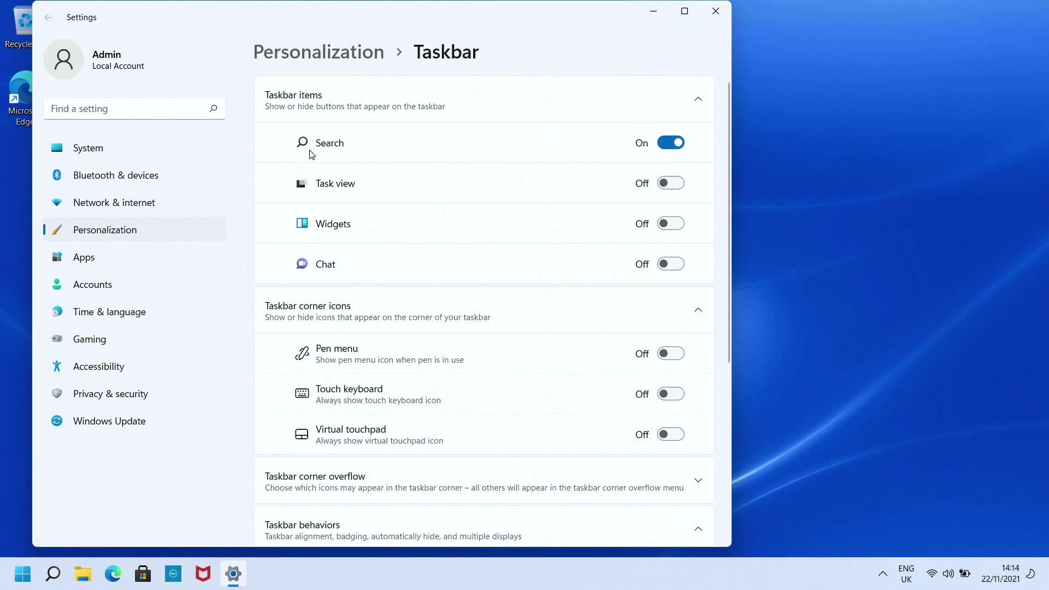
pyautogui.scroll(-5, 469, 327)
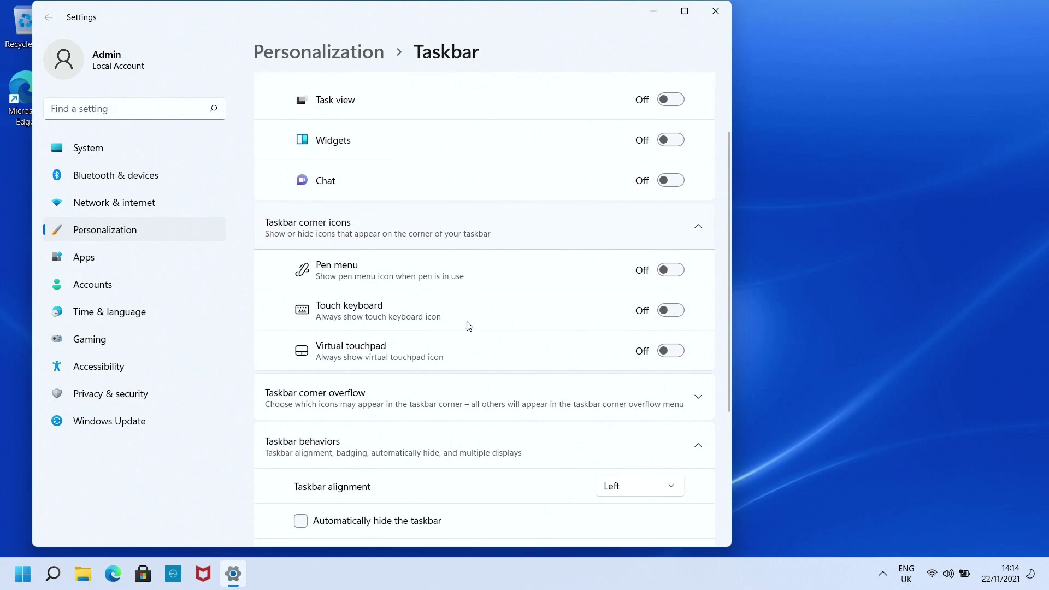
pyautogui.scroll(-2, 469, 326)
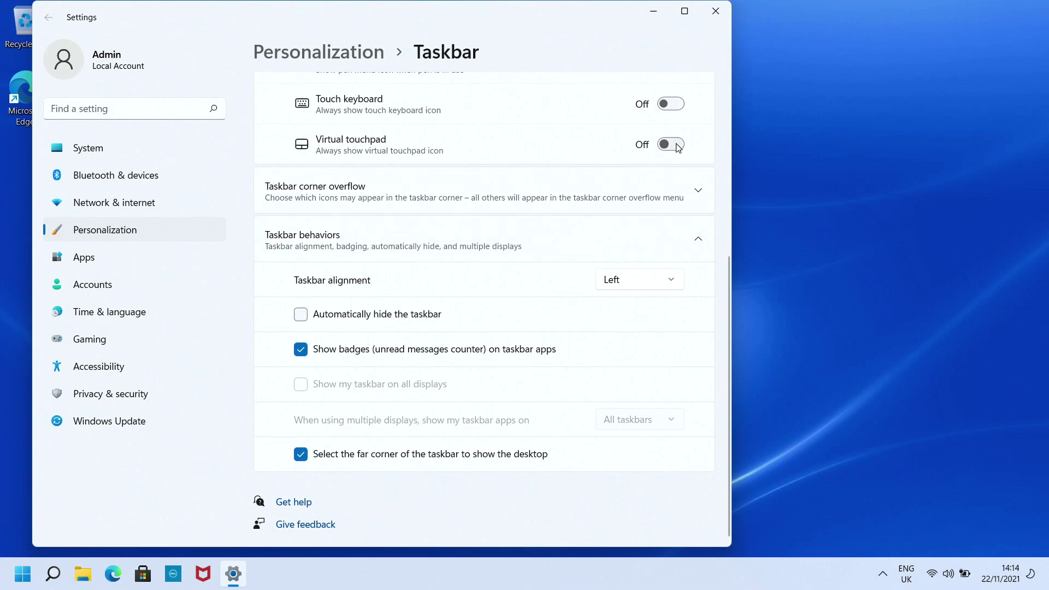
# Step: Close Settings and reach the Themes page of Personalization from the desktop menu
pyautogui.click(714, 17)
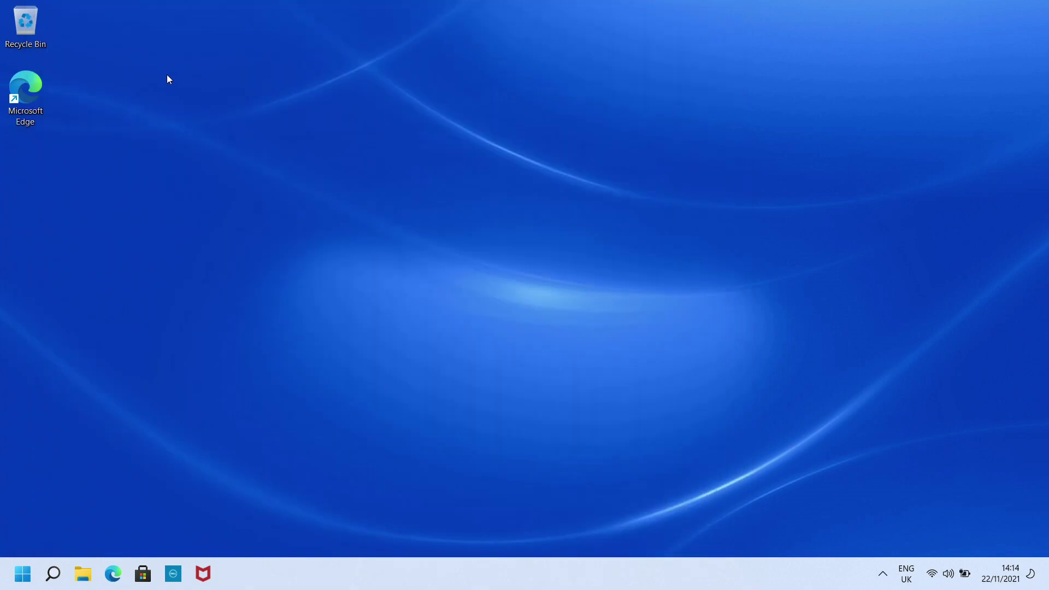
pyautogui.rightClick(121, 88)
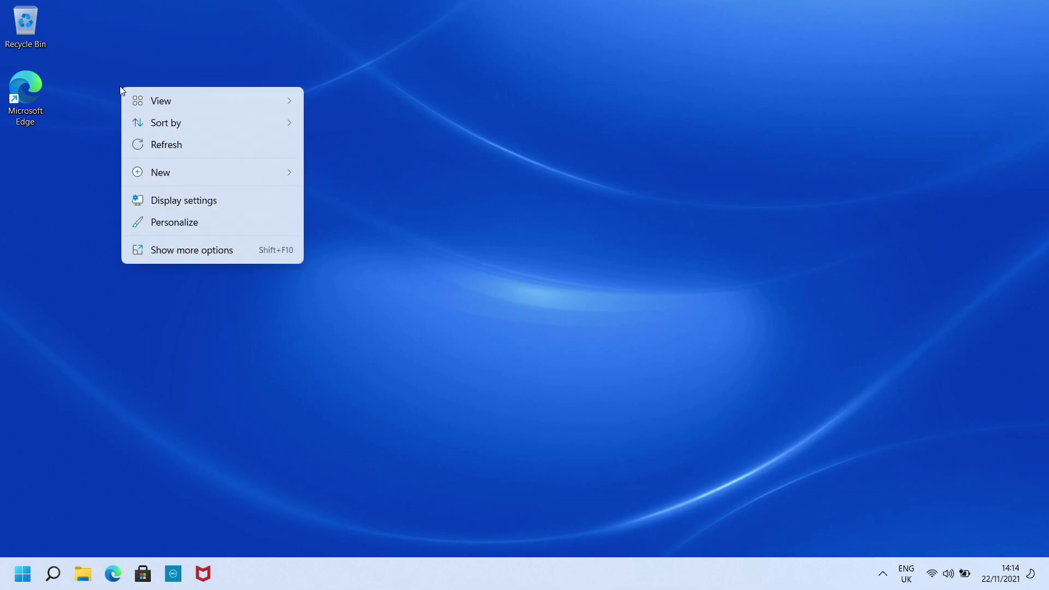
pyautogui.click(208, 228)
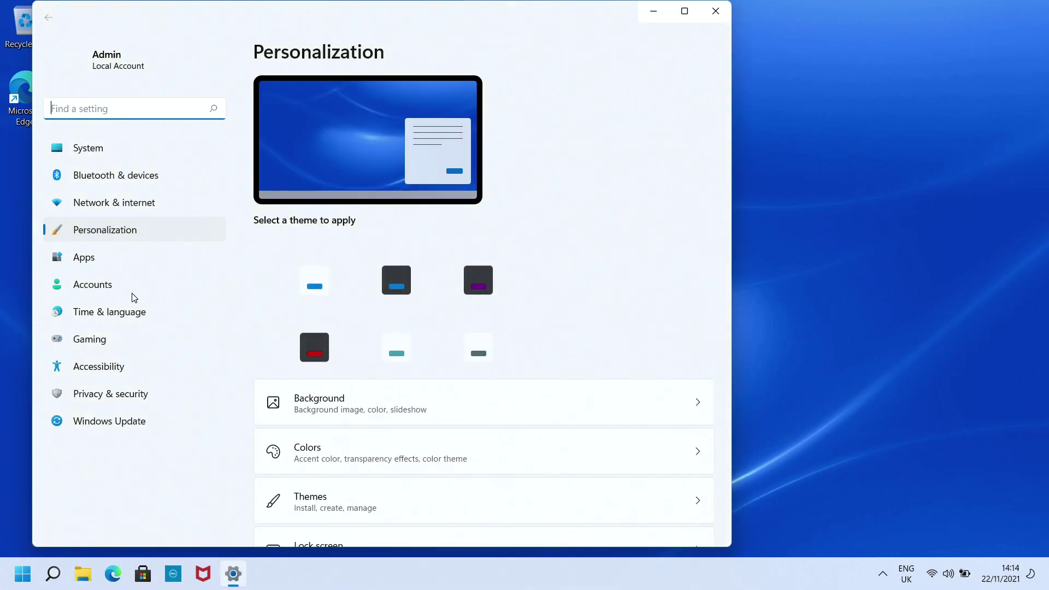
pyautogui.scroll(-2, 377, 353)
pyautogui.scroll(-2, 378, 355)
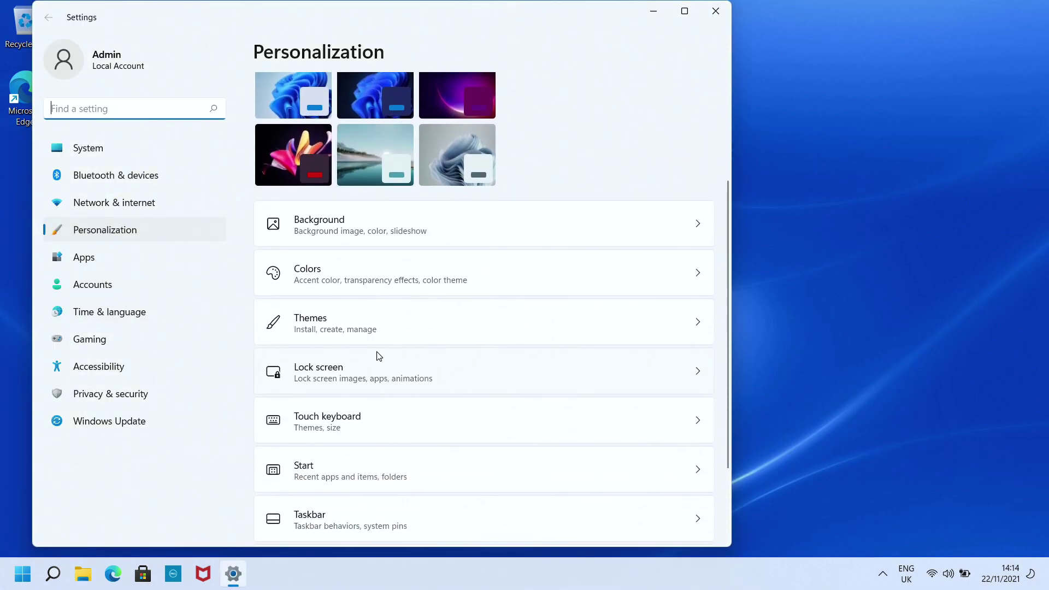
pyautogui.click(356, 314)
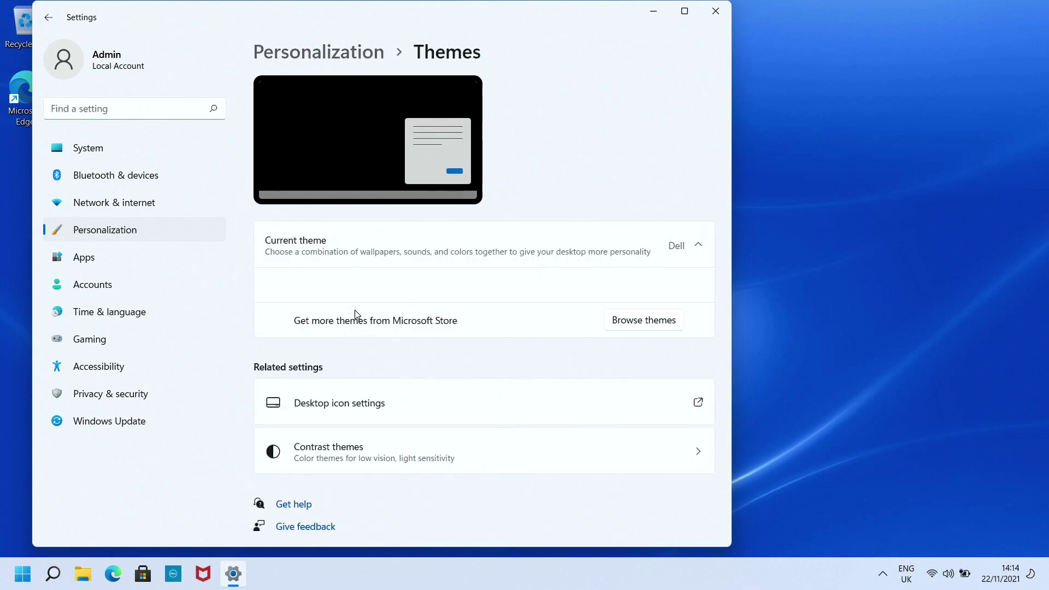
pyautogui.scroll(-4, 355, 314)
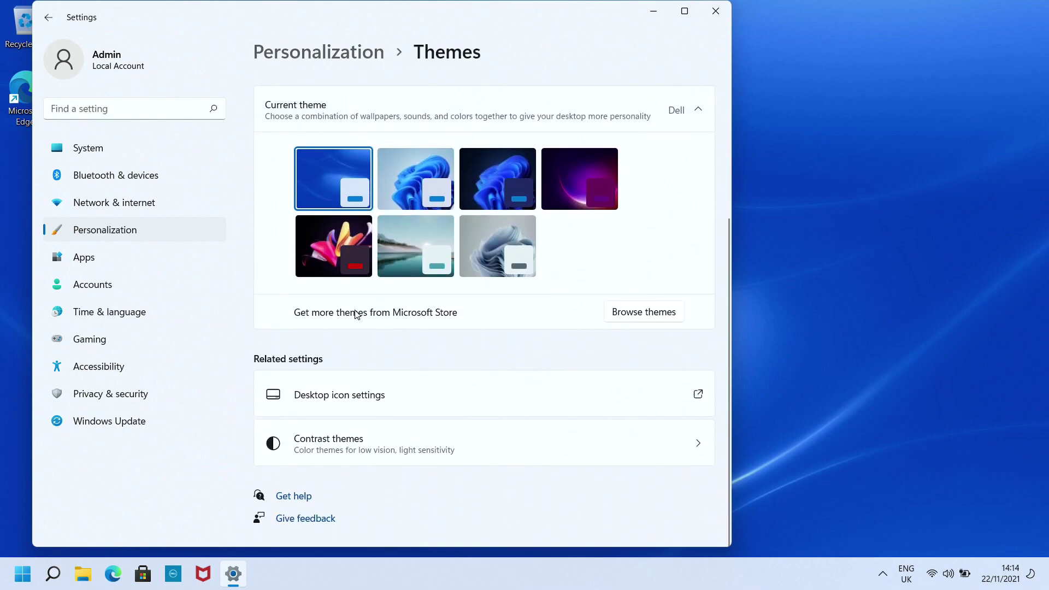
# Step: Turn on the Computer and User's Files desktop icons and apply the change
pyautogui.click(368, 405)
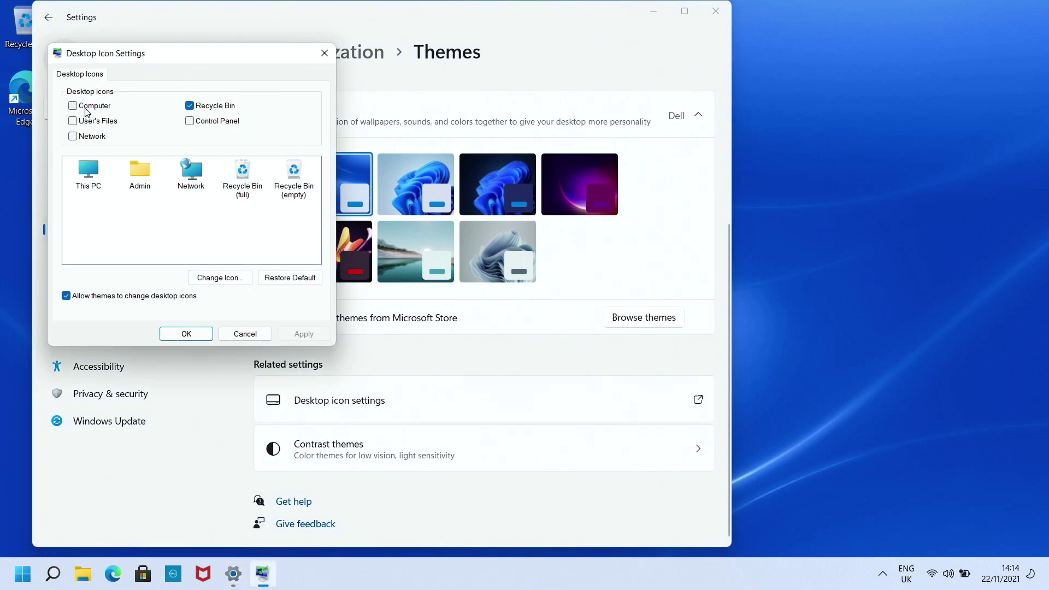
pyautogui.click(85, 108)
pyautogui.click(87, 122)
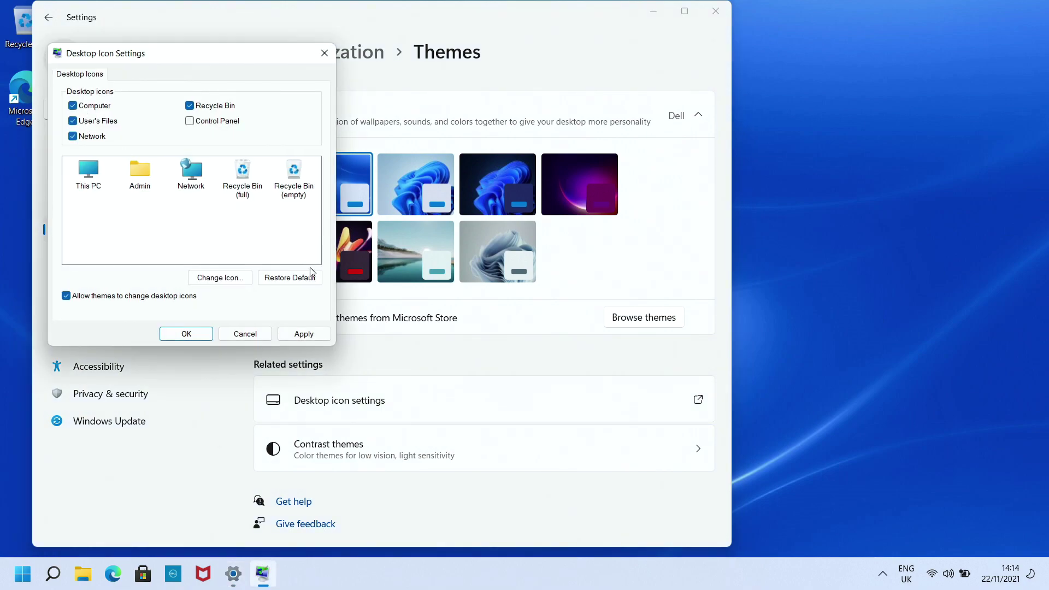
pyautogui.click(305, 335)
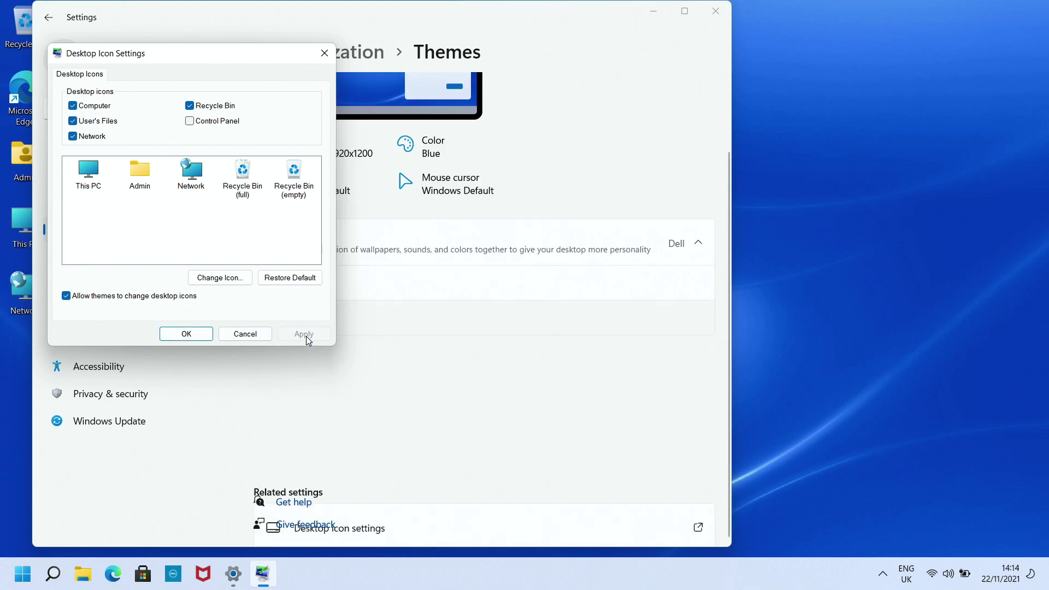
pyautogui.click(180, 333)
pyautogui.click(180, 335)
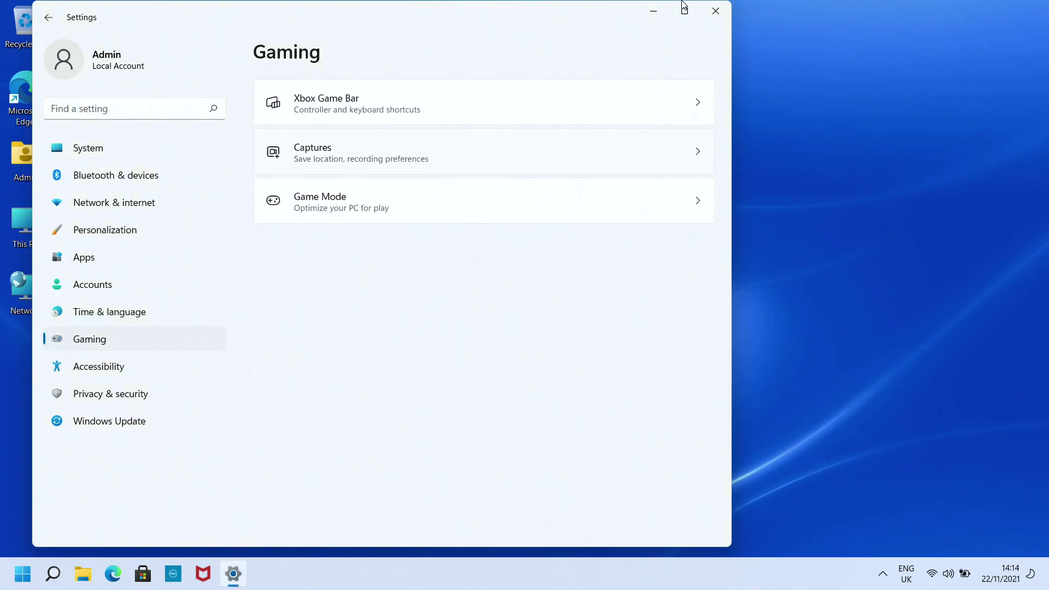
# Step: Close Settings and sort the desktop icons by item type
pyautogui.click(715, 11)
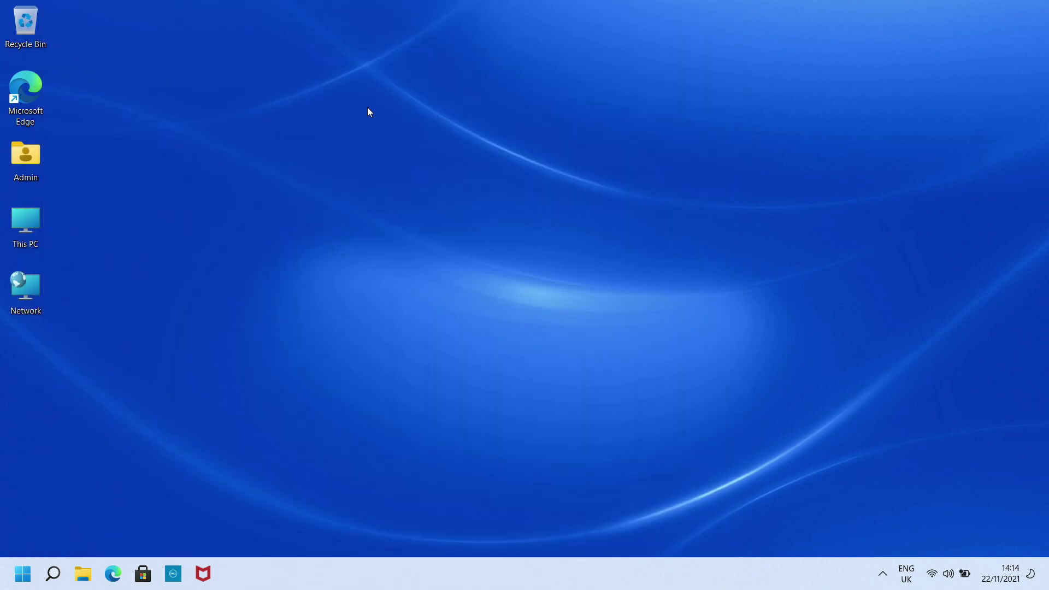
pyautogui.rightClick(122, 56)
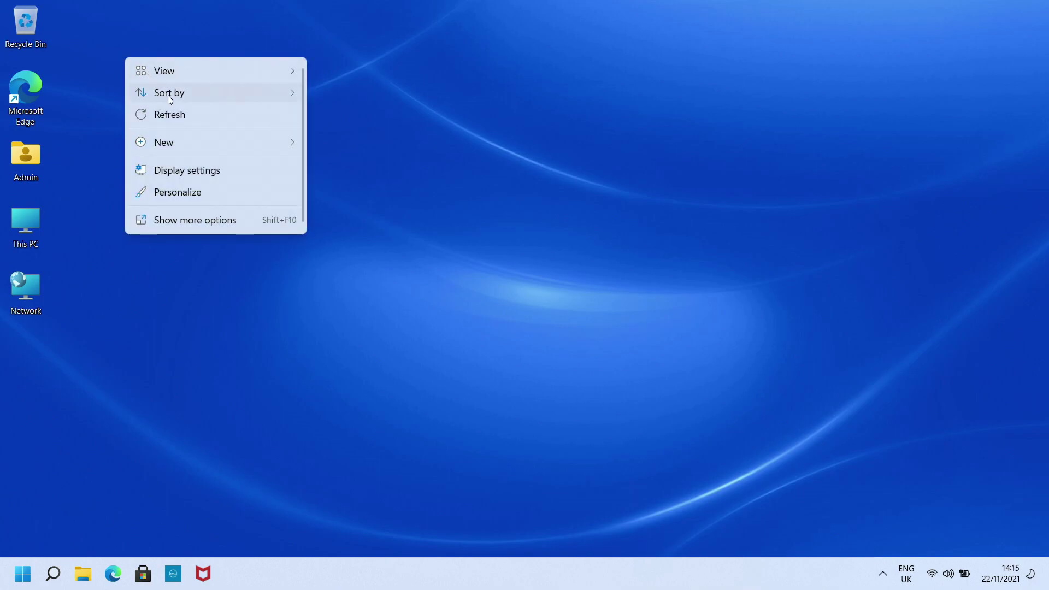
pyautogui.moveTo(200, 93)
pyautogui.click(361, 139)
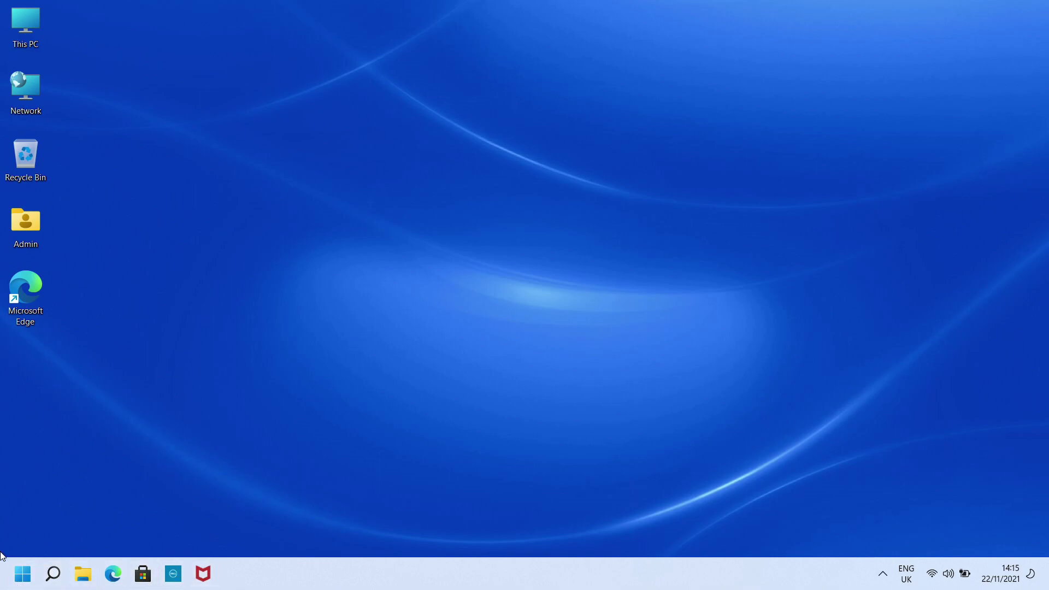
# Step: Open the Apps & features list in Settings and scroll down to McAfee Security
pyautogui.click(28, 580)
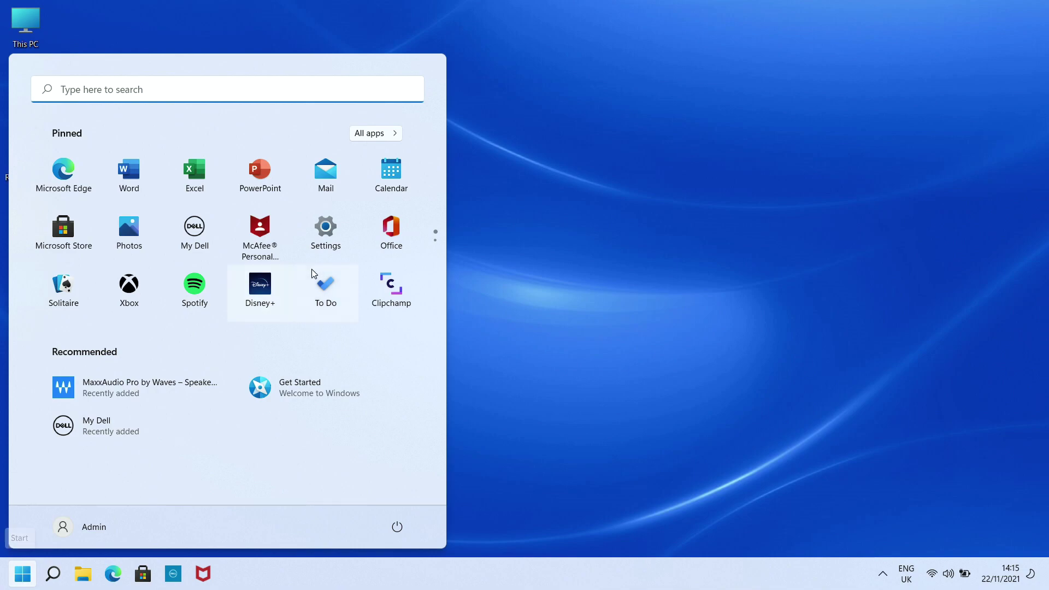
pyautogui.click(329, 234)
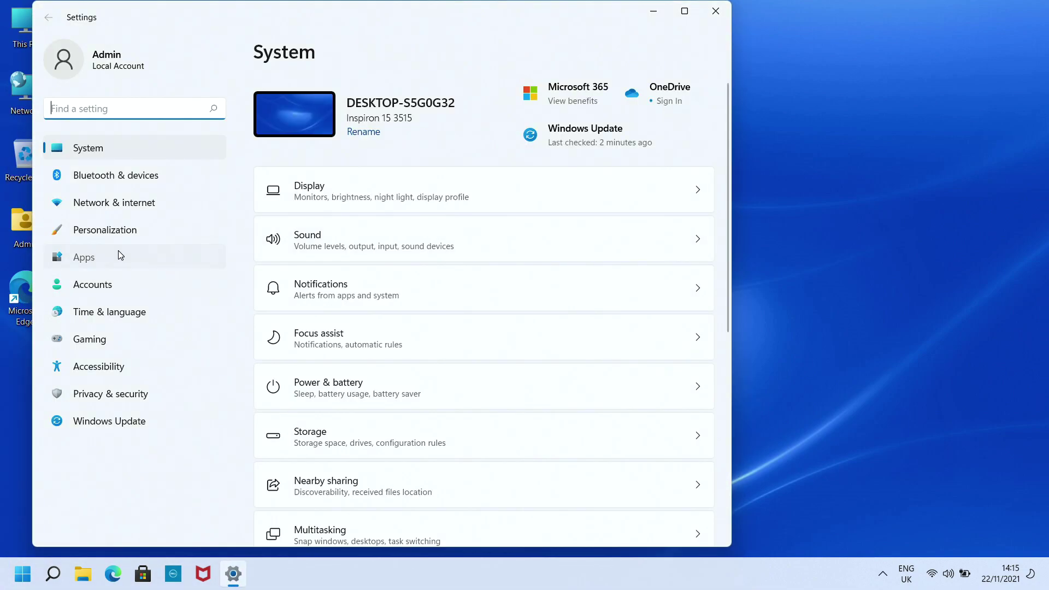
pyautogui.click(118, 253)
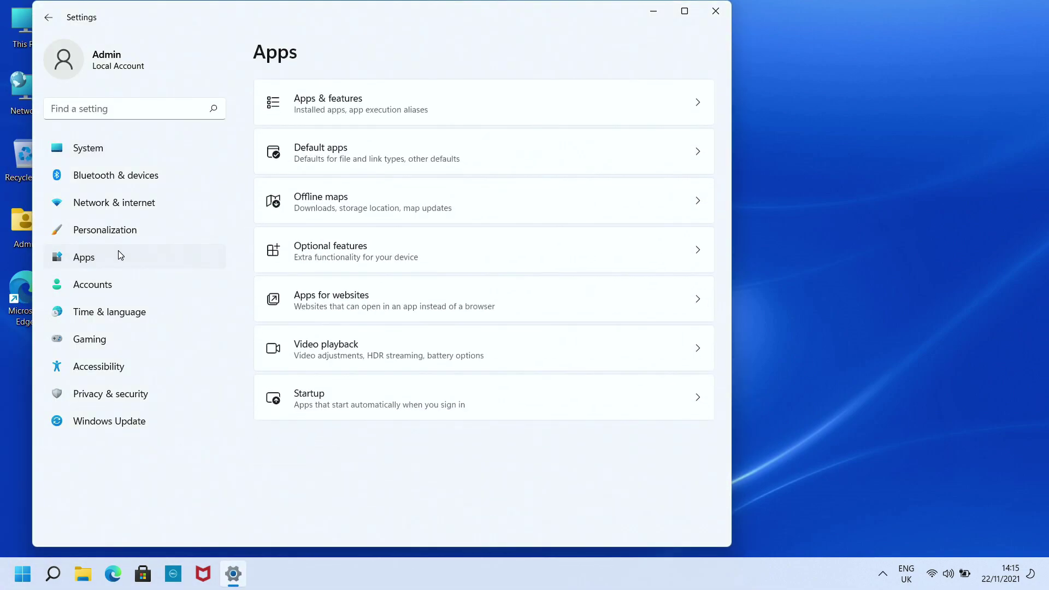
pyautogui.click(447, 120)
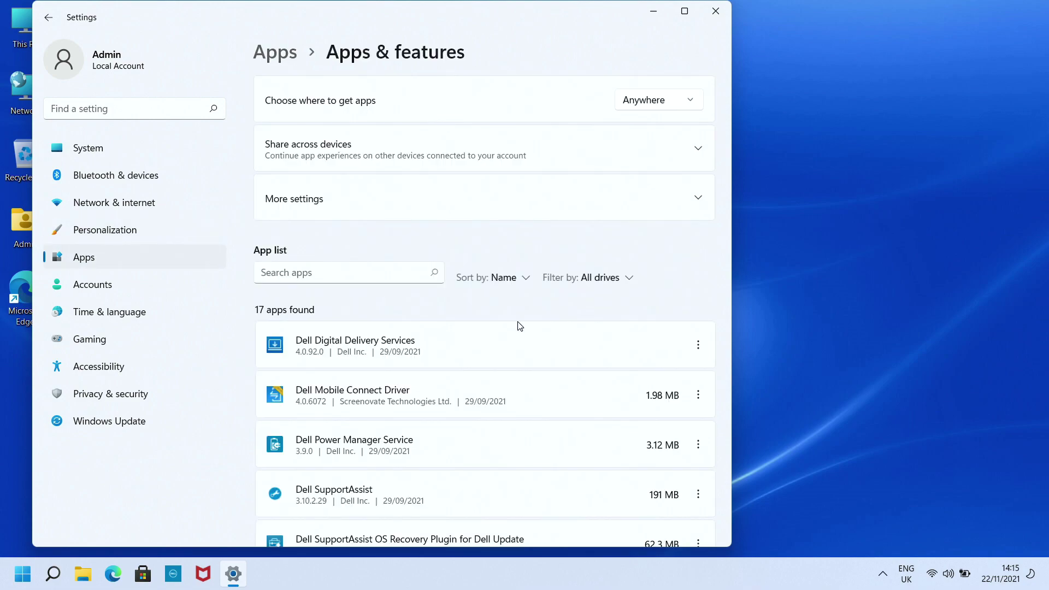
pyautogui.scroll(-2, 518, 326)
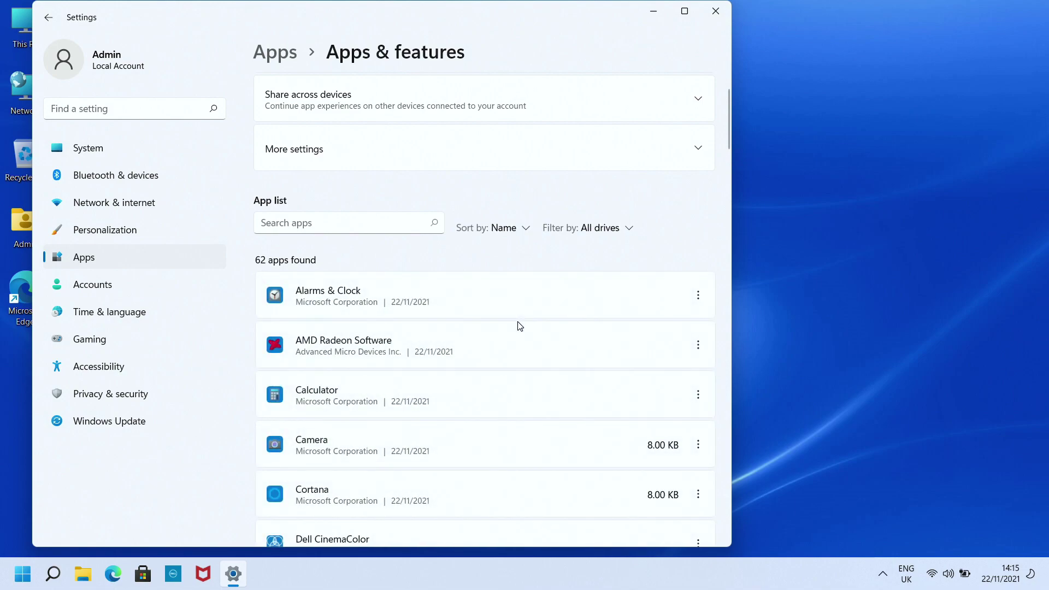
pyautogui.scroll(-5, 519, 326)
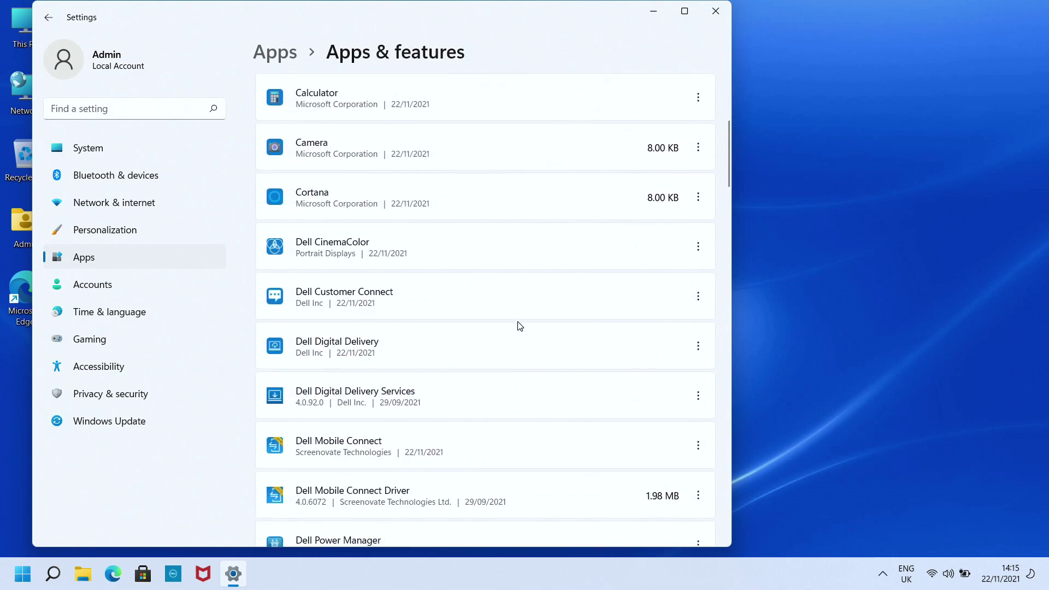
pyautogui.scroll(-8, 520, 326)
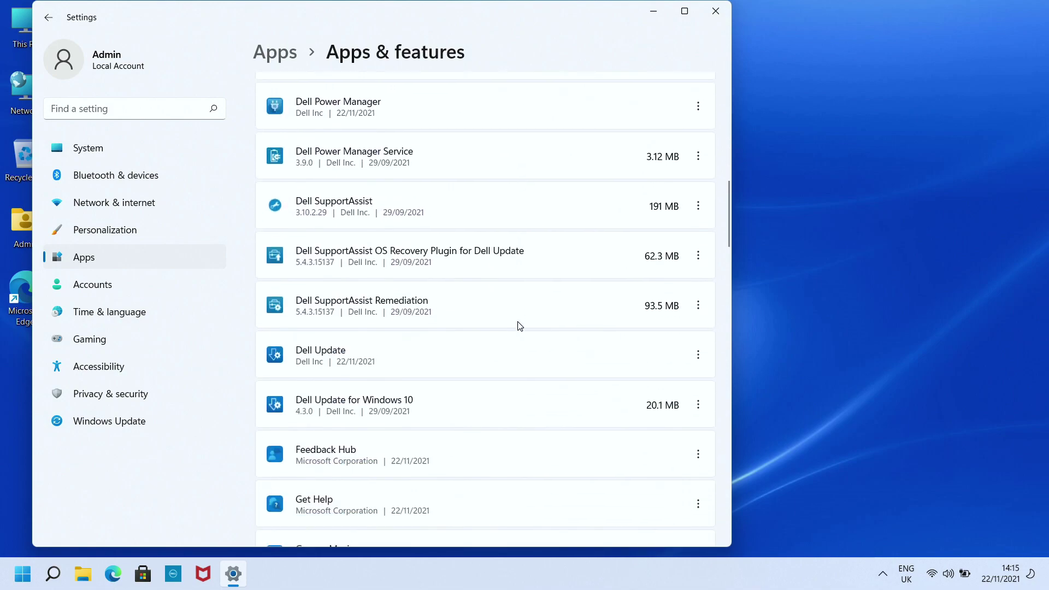
pyautogui.scroll(-7, 520, 326)
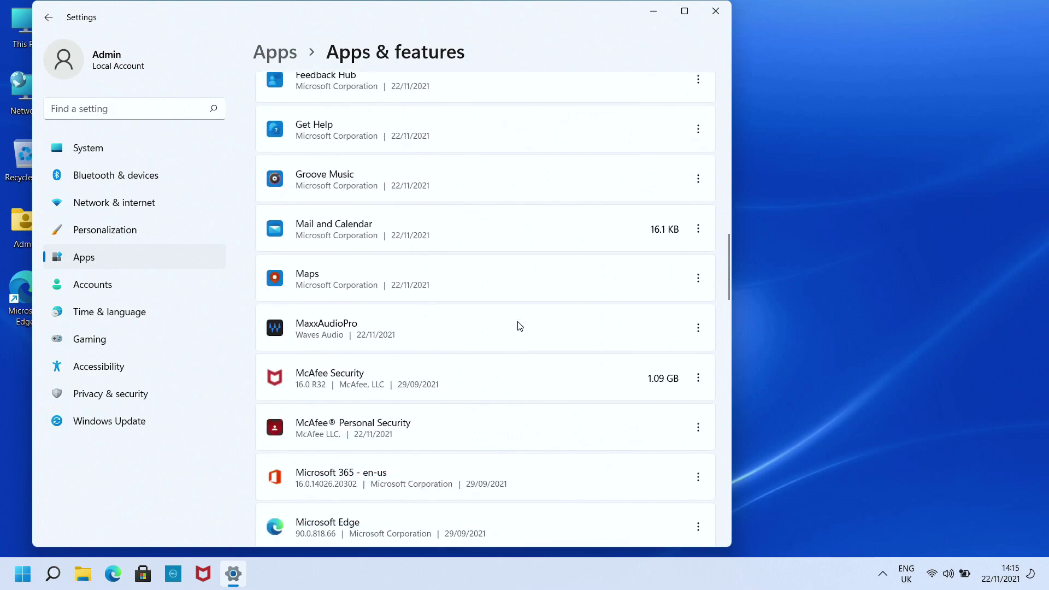
pyautogui.scroll(-2, 519, 326)
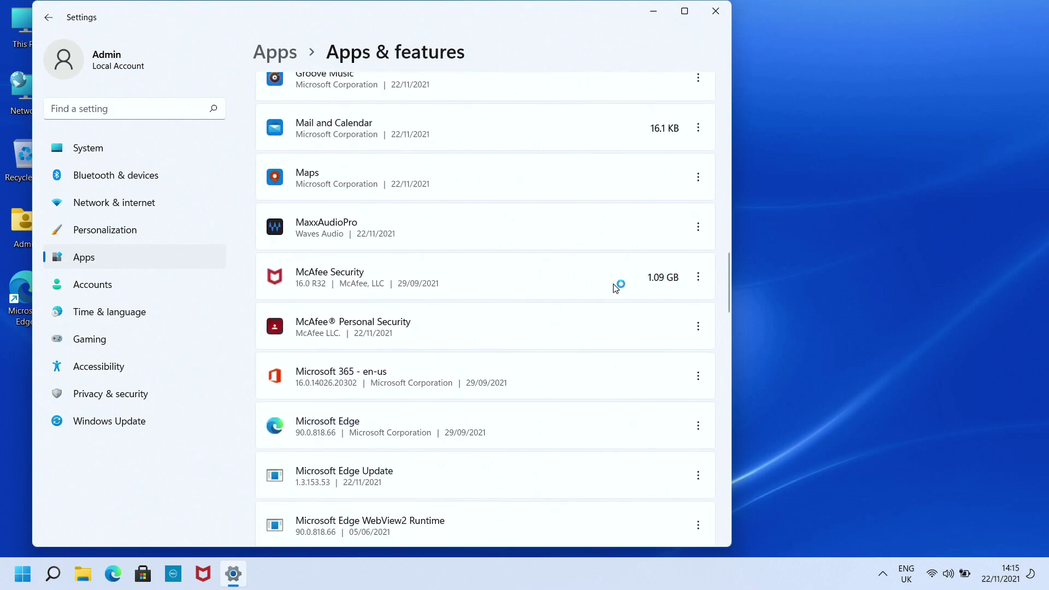
# Step: Uninstall McAfee Security with its data, approving the UAC prompt and closing the finished dialog
pyautogui.click(699, 277)
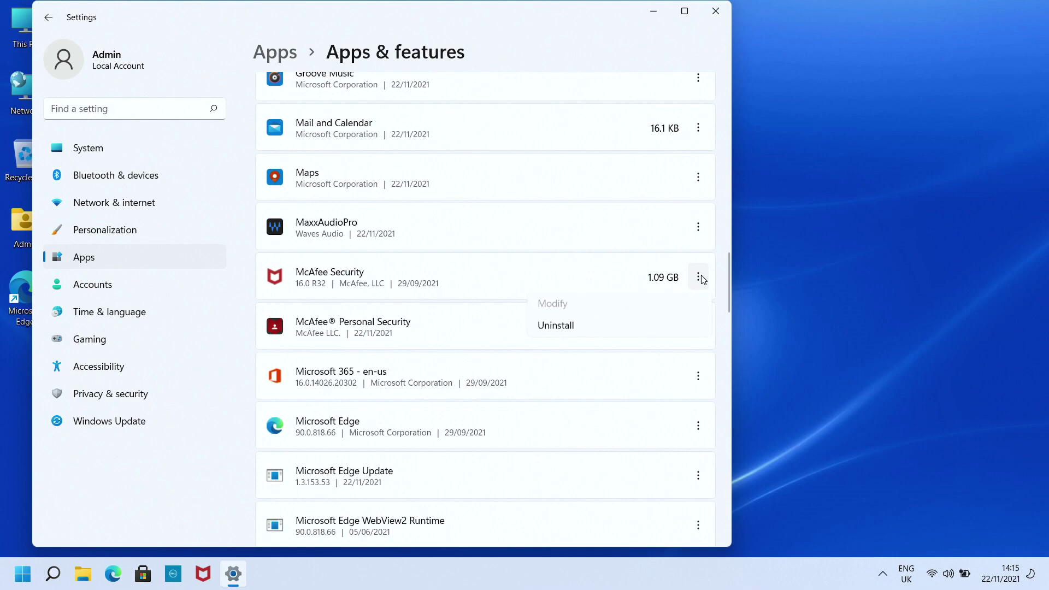
pyautogui.click(581, 330)
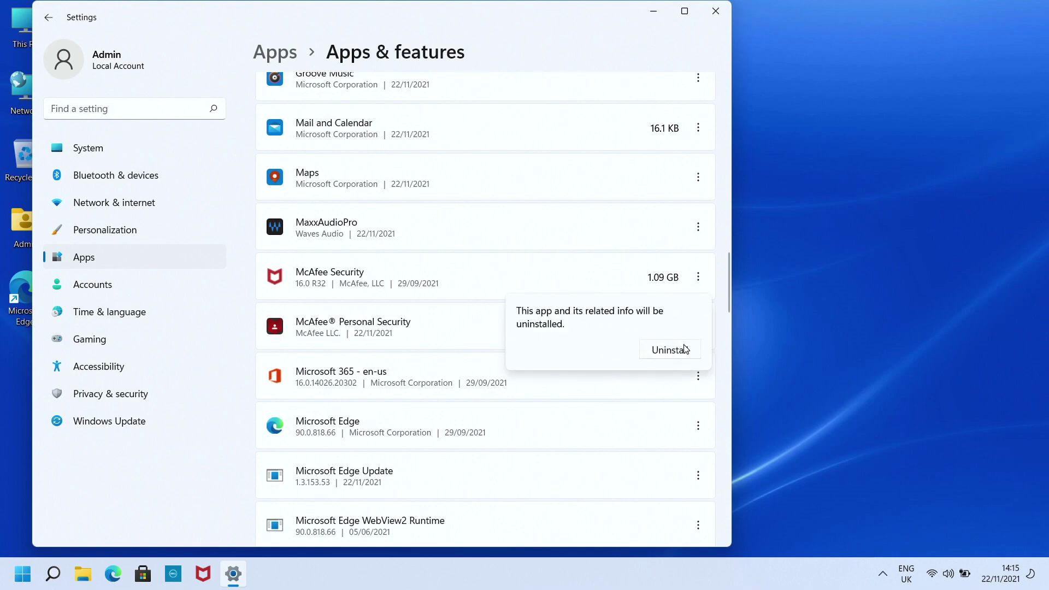
pyautogui.click(674, 353)
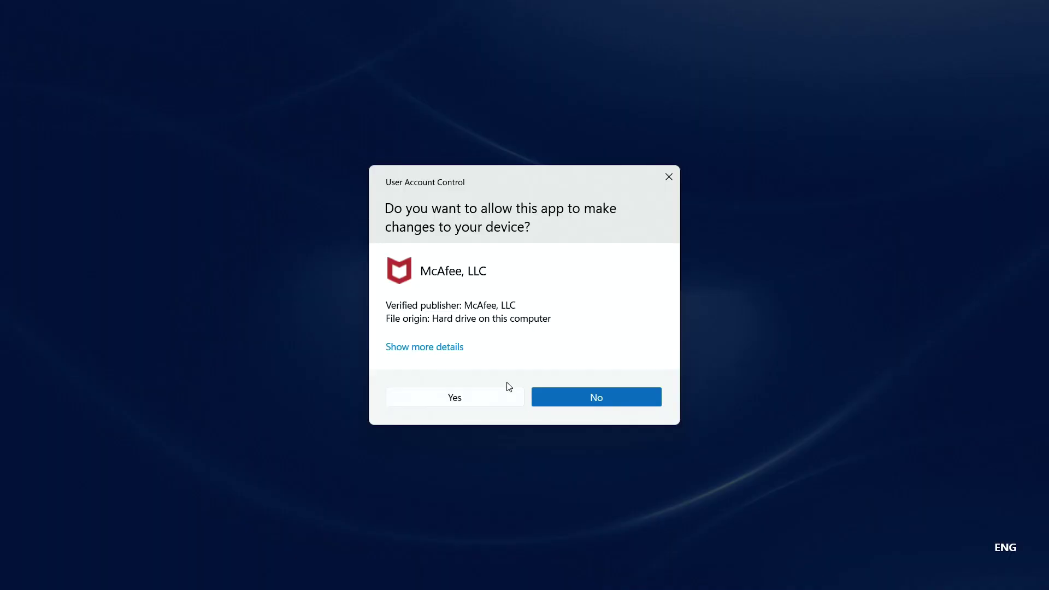
pyautogui.click(482, 394)
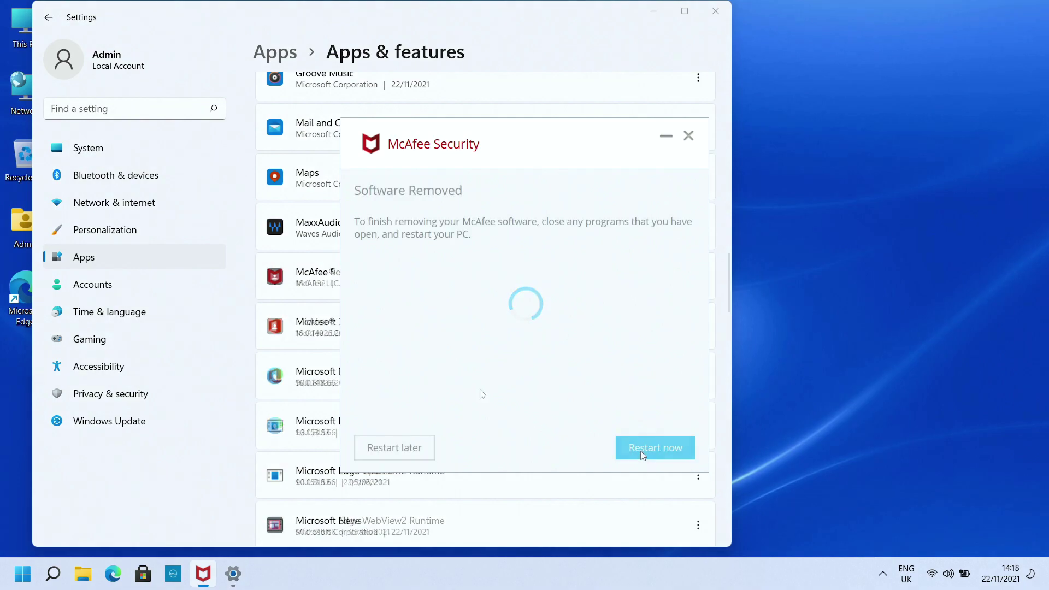
pyautogui.click(640, 451)
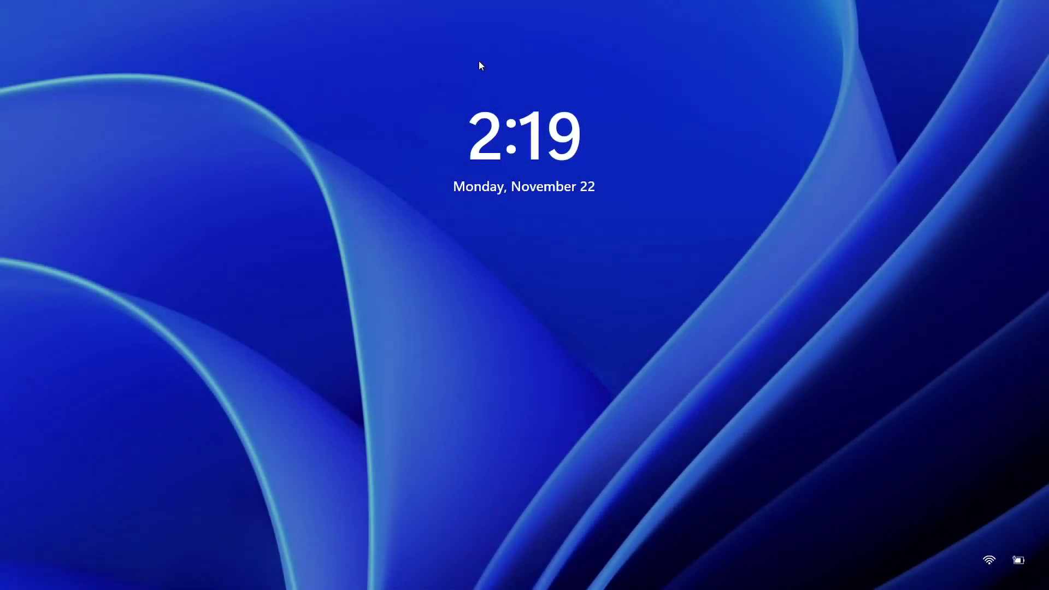
# Step: Sign in with the account password and unpin My Dell and Microsoft Store from the taskbar
pyautogui.click(632, 297)
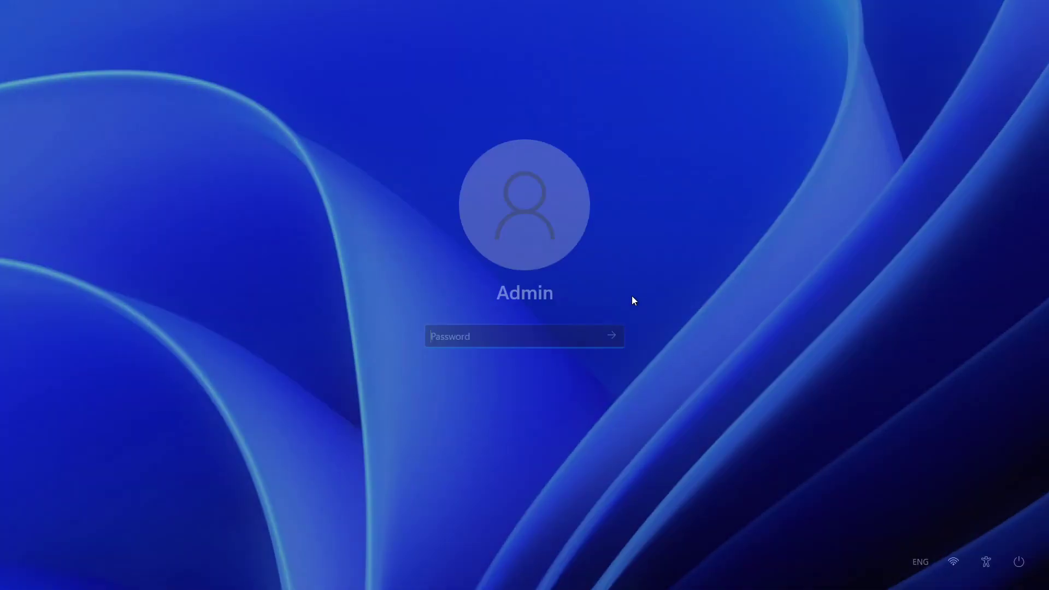
pyautogui.write('a****')
pyautogui.press('Return')
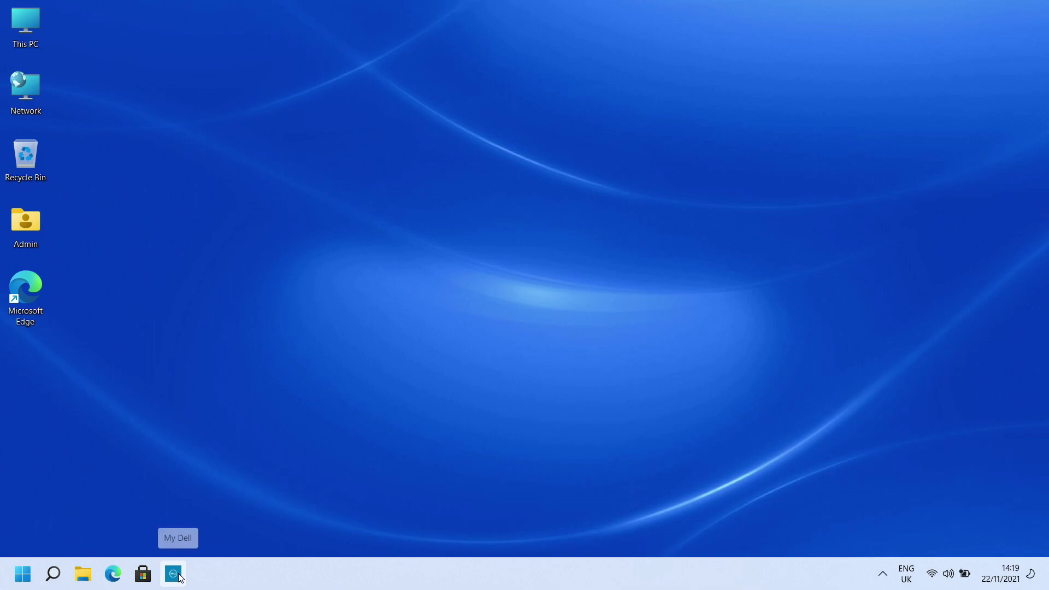
pyautogui.rightClick(179, 577)
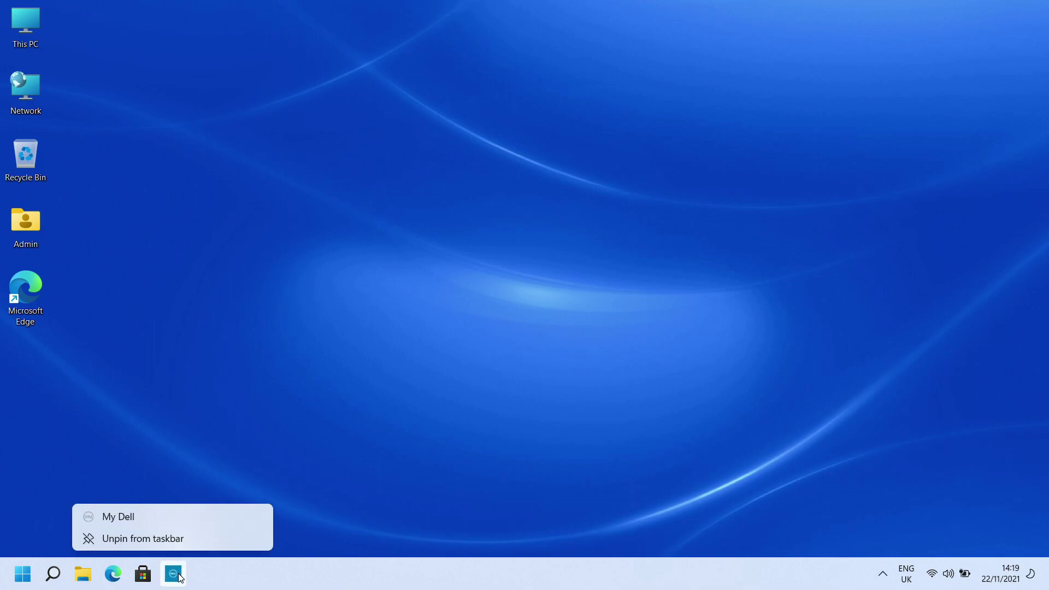
pyautogui.click(180, 535)
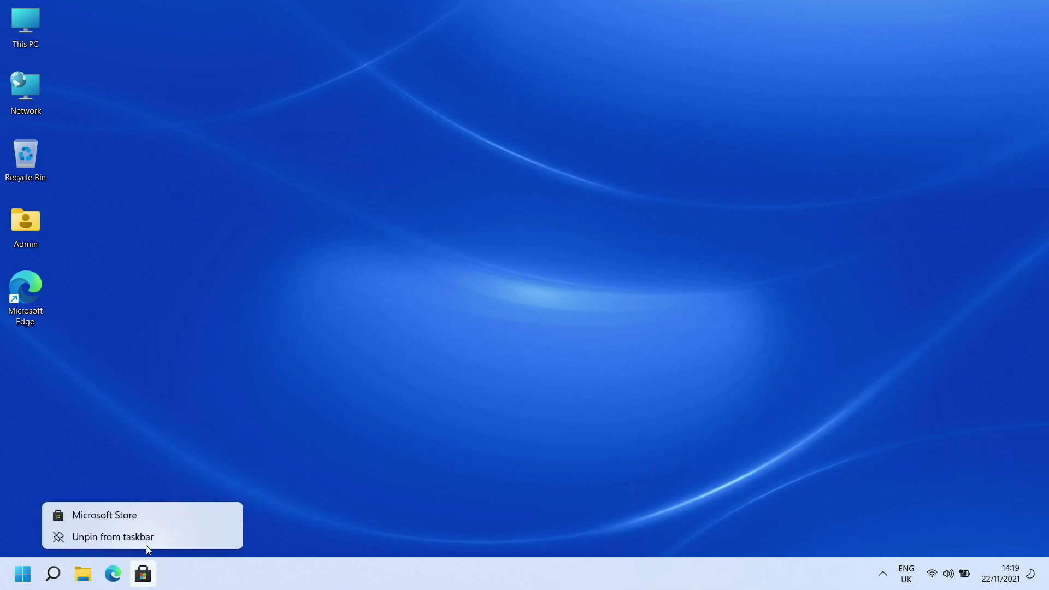
pyautogui.click(148, 539)
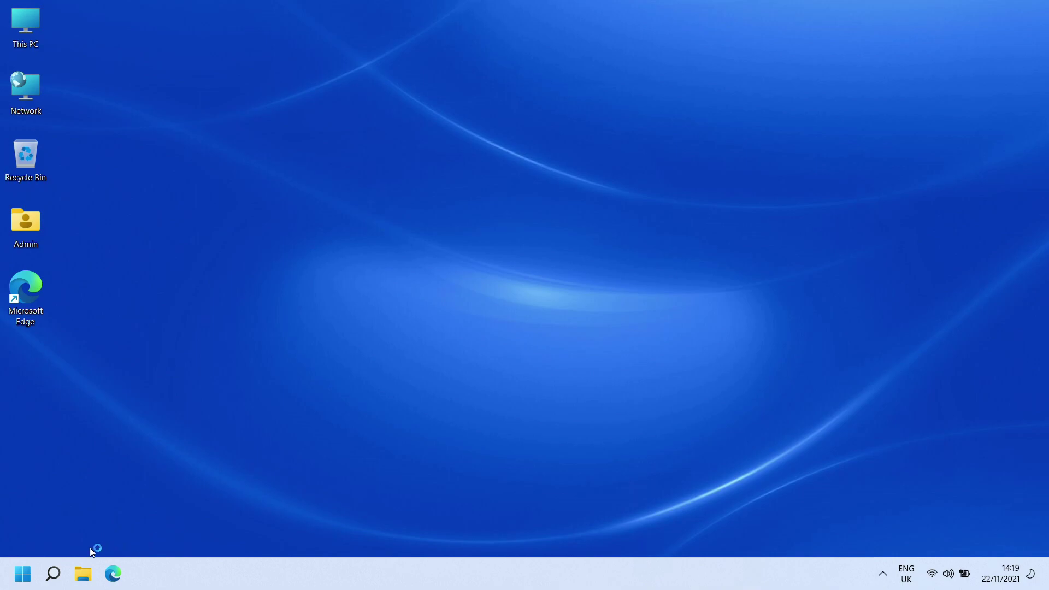
# Step: Look through the installed apps list in Settings' Apps & features, then close Settings
pyautogui.click(23, 573)
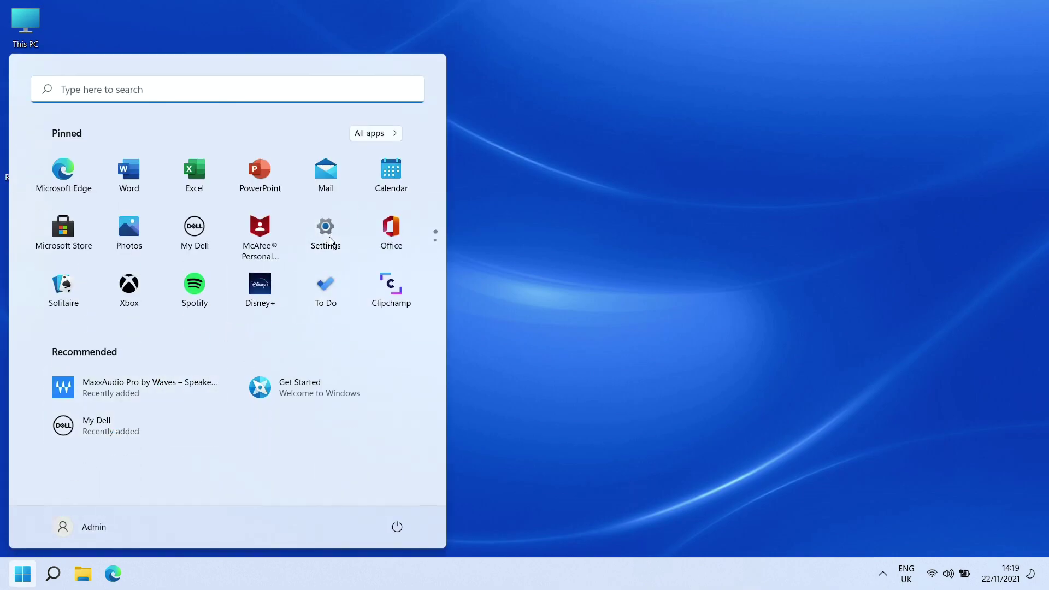
pyautogui.click(310, 250)
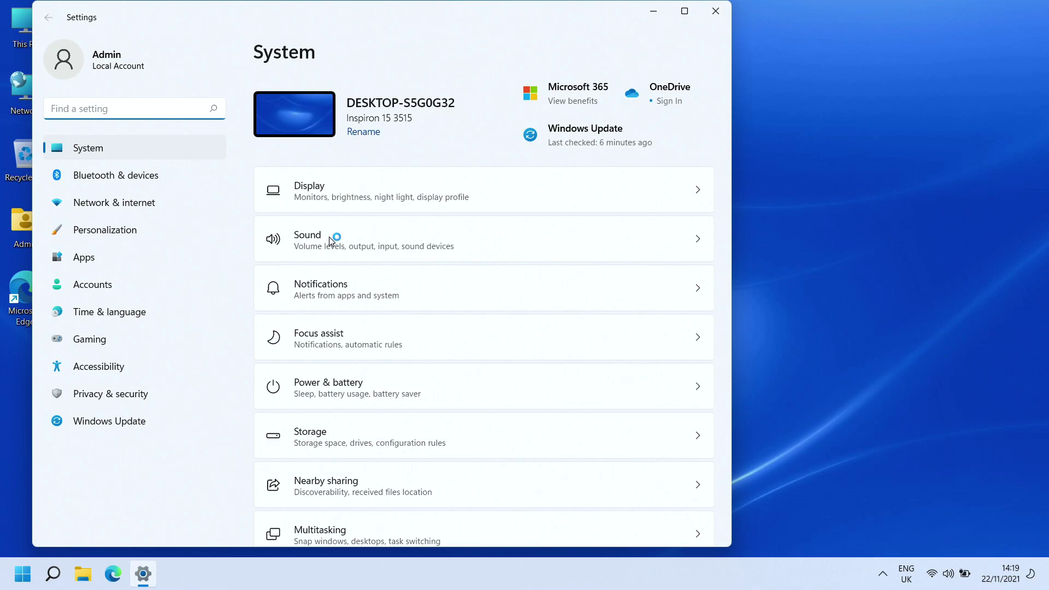
pyautogui.click(131, 256)
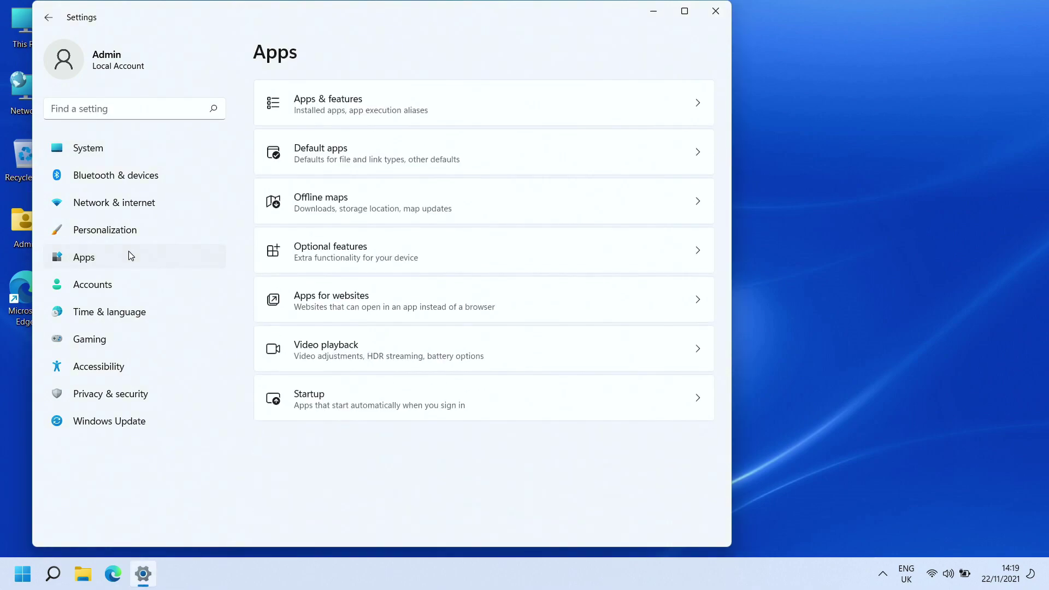
pyautogui.click(328, 103)
pyautogui.scroll(-20, 484, 306)
pyautogui.scroll(15, 483, 413)
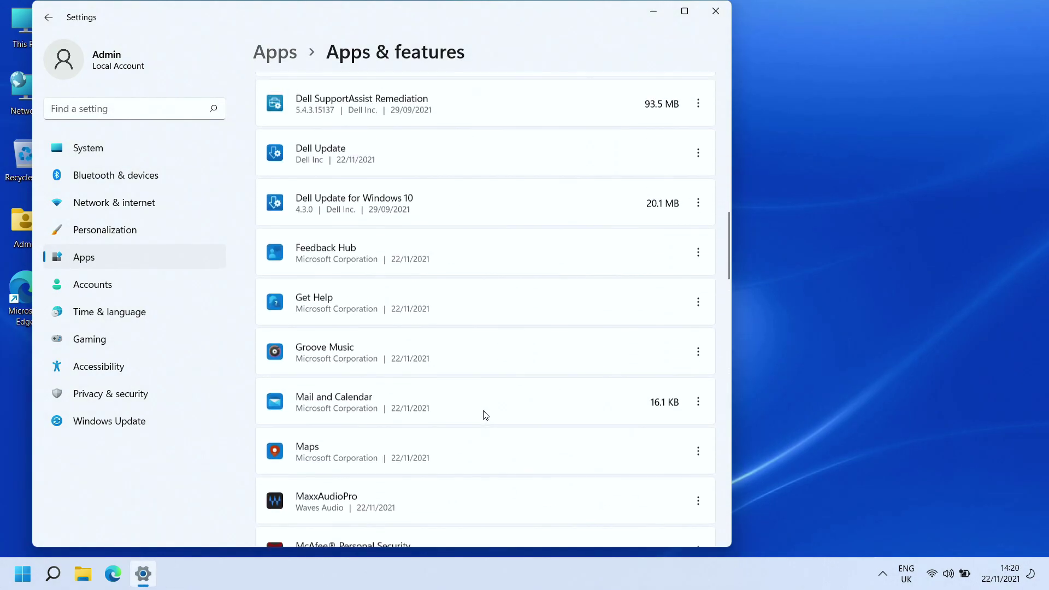
pyautogui.scroll(10, 484, 415)
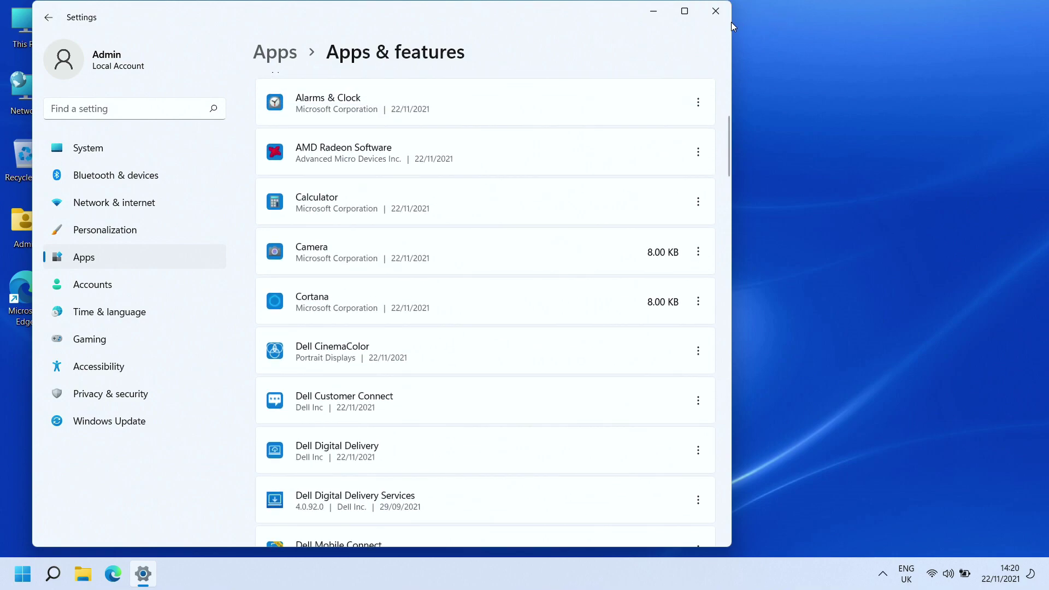
pyautogui.click(712, 12)
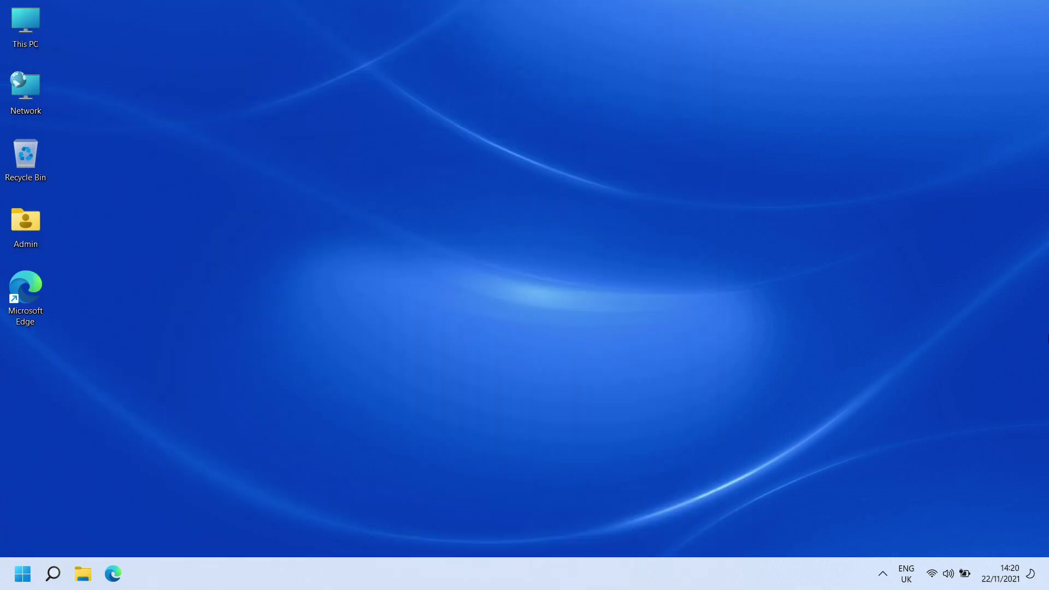
pyautogui.click(907, 577)
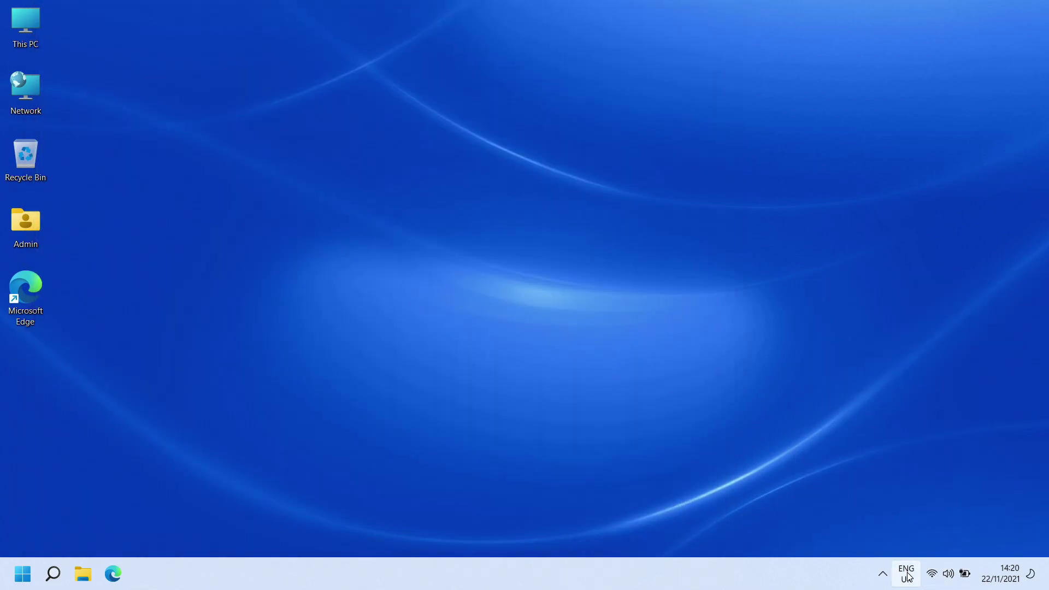
pyautogui.click(908, 576)
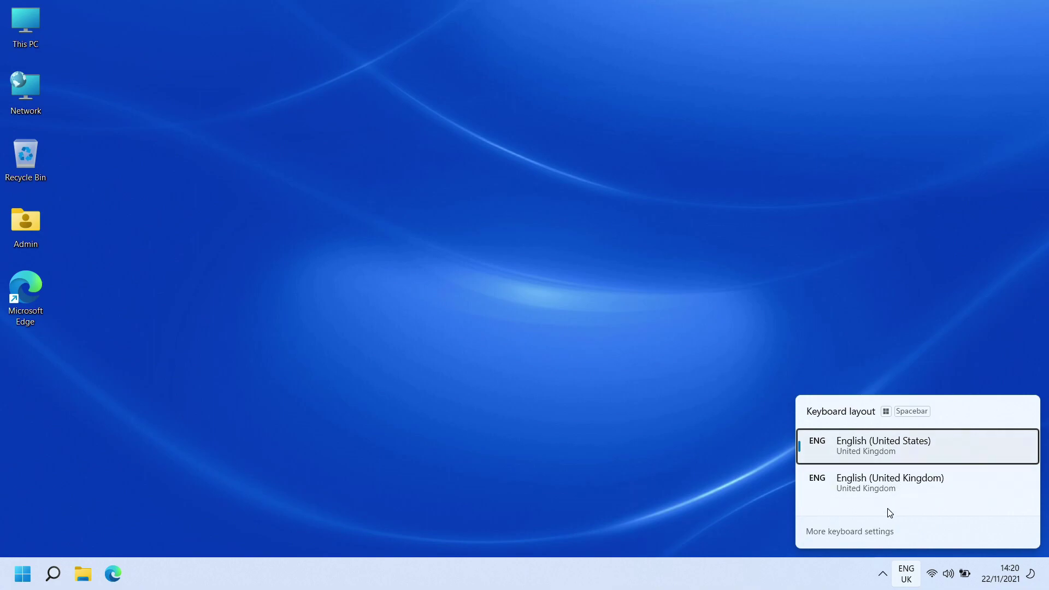
pyautogui.click(715, 526)
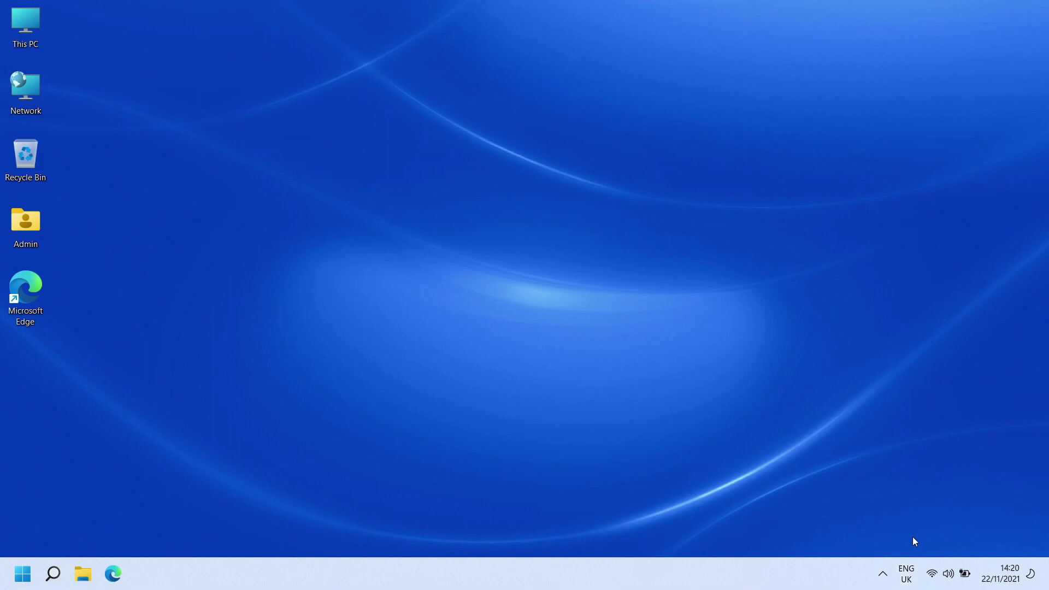
# Step: Open the Date & time settings from the taskbar clock's menu
pyautogui.rightClick(998, 580)
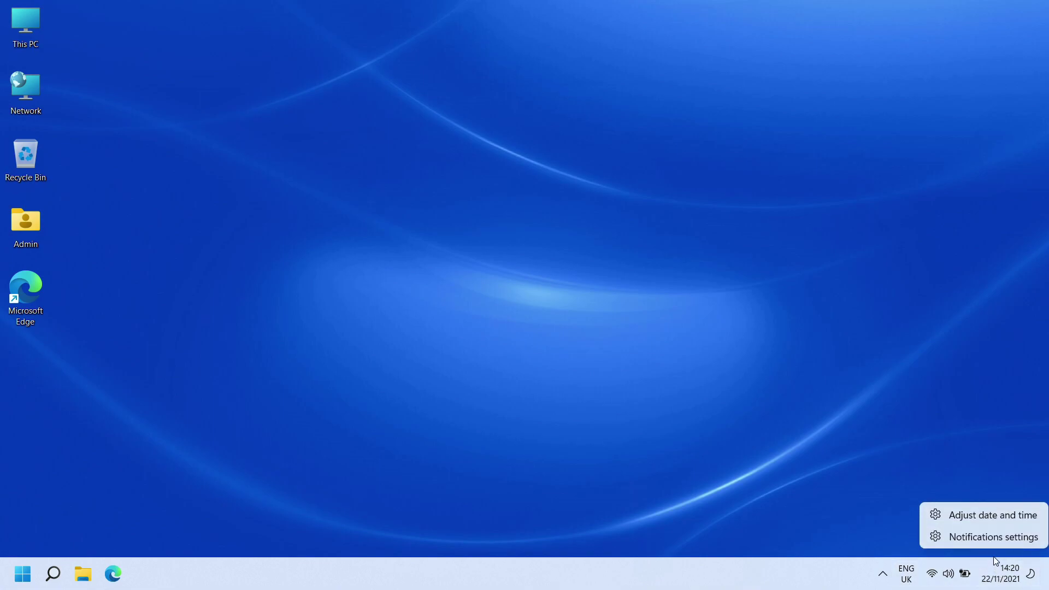
pyautogui.click(974, 521)
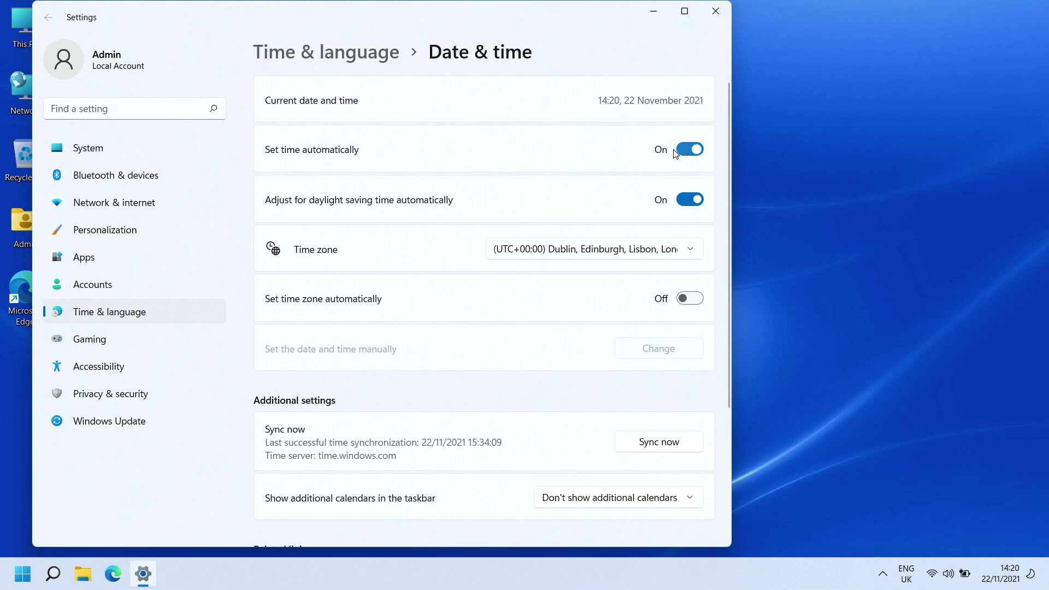
pyautogui.scroll(-4, 496, 298)
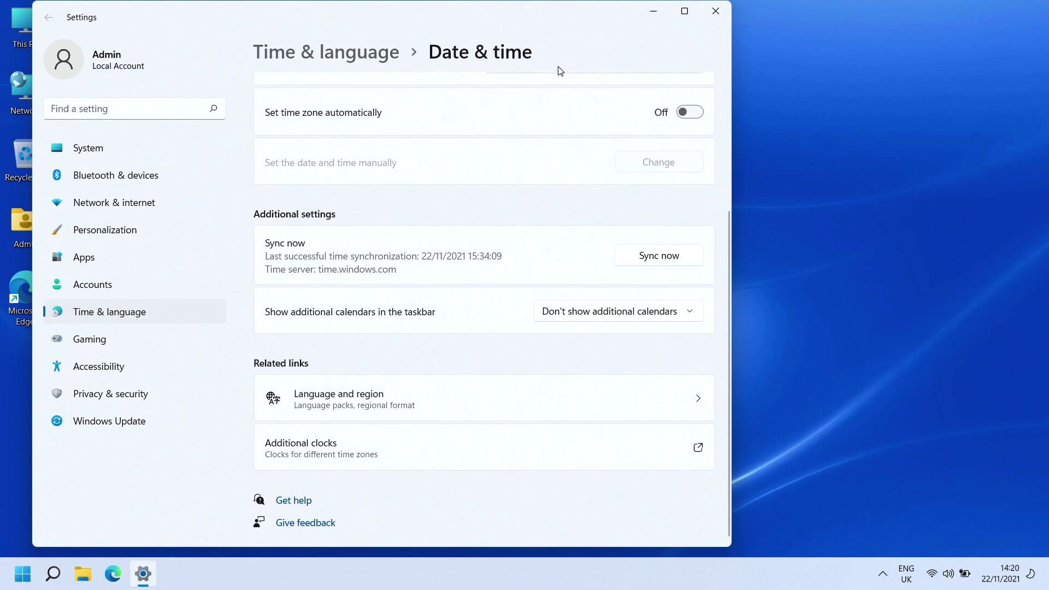
# Step: Open and close the notifications and calendar panel twice
pyautogui.moveTo(991, 580)
pyautogui.click(993, 579)
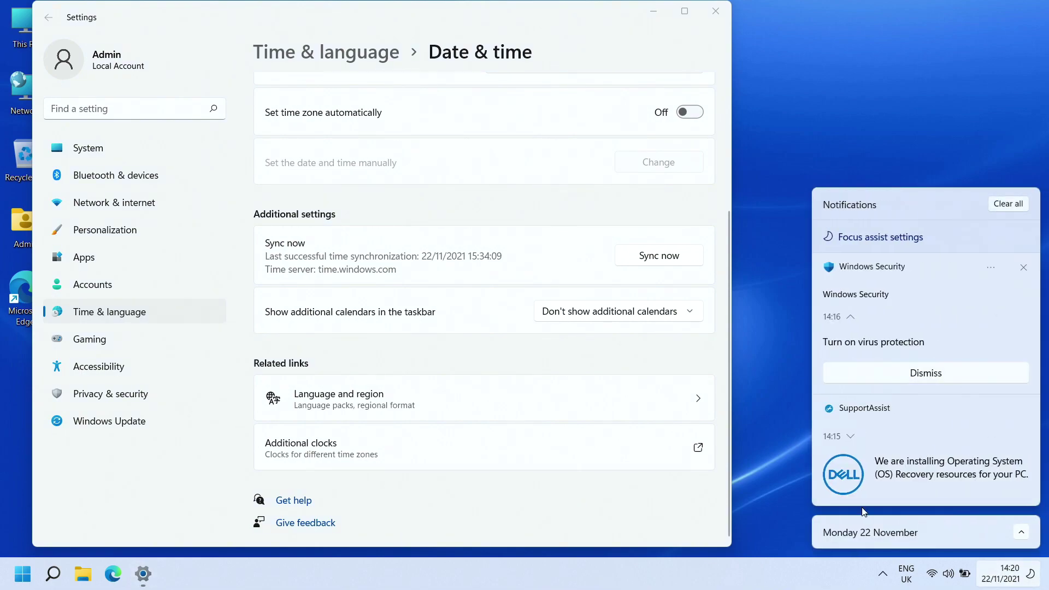
pyautogui.click(776, 342)
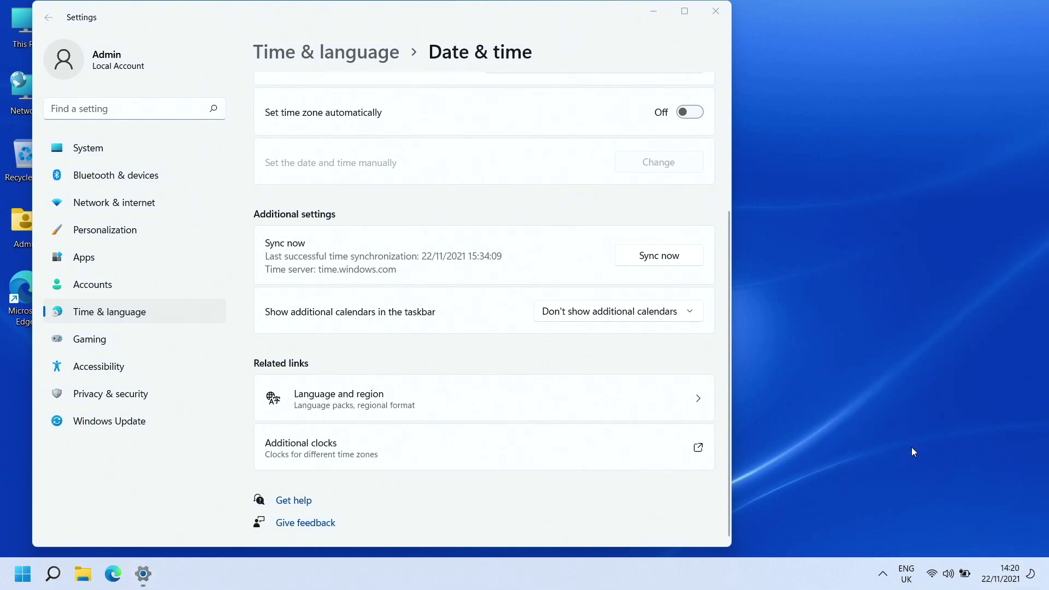
pyautogui.click(1019, 575)
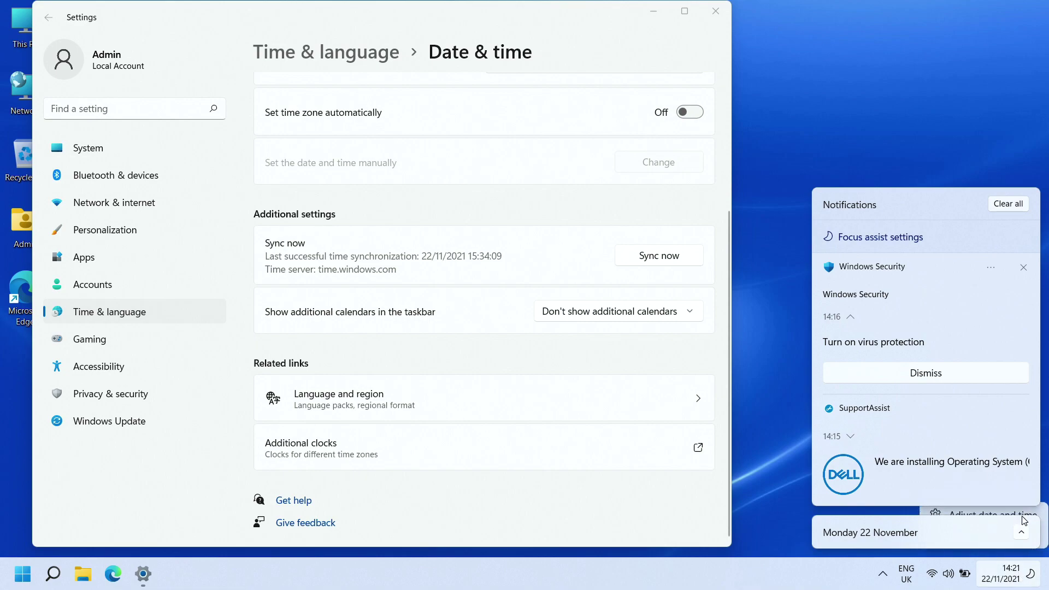
pyautogui.click(840, 148)
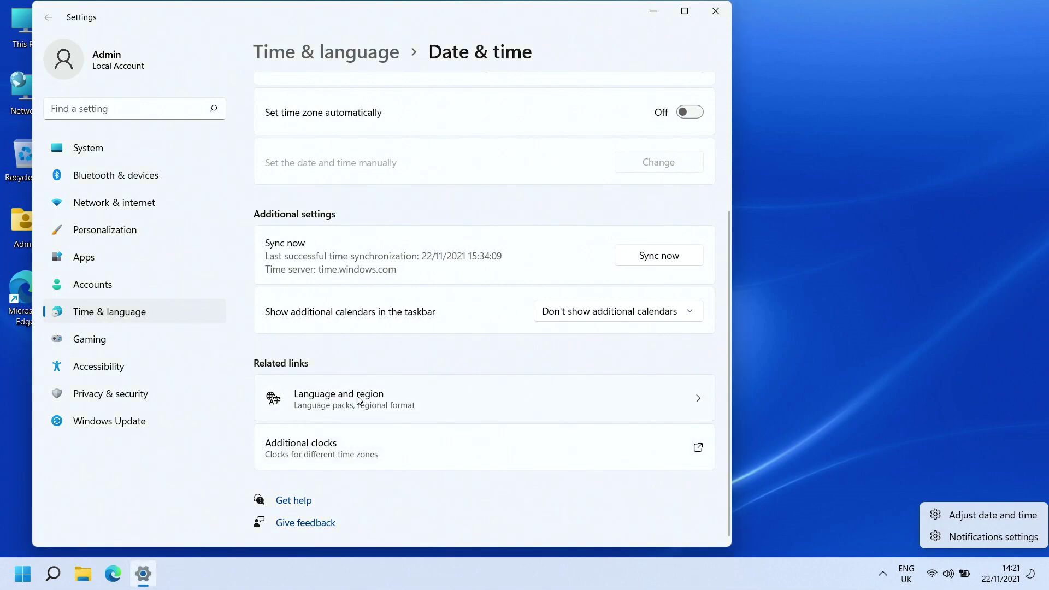
# Step: Open Language & region and inspect the display language and English (United States) options
pyautogui.click(378, 403)
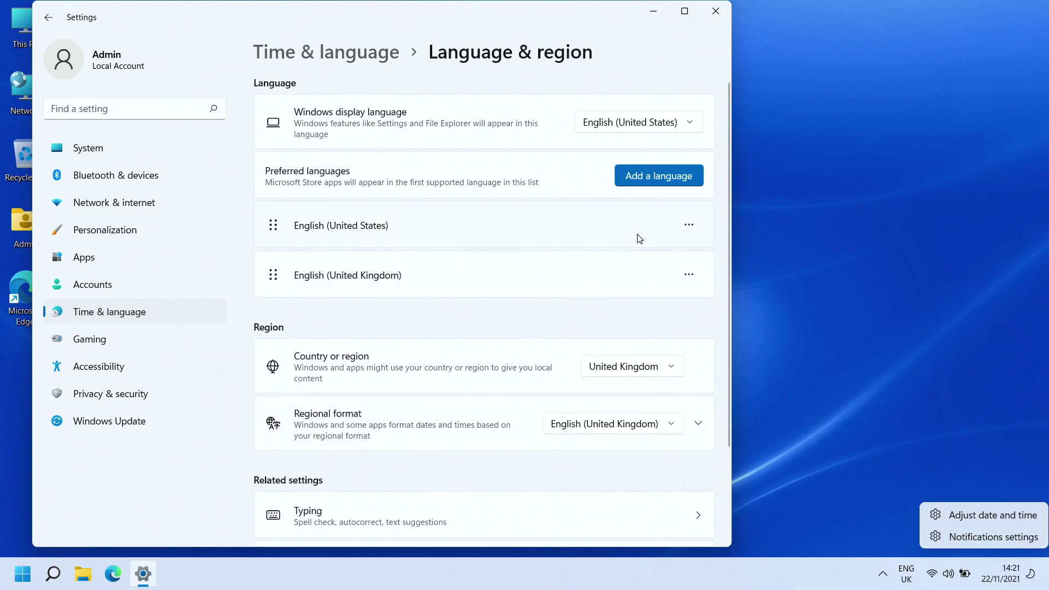
pyautogui.click(679, 123)
pyautogui.click(687, 127)
pyautogui.click(687, 229)
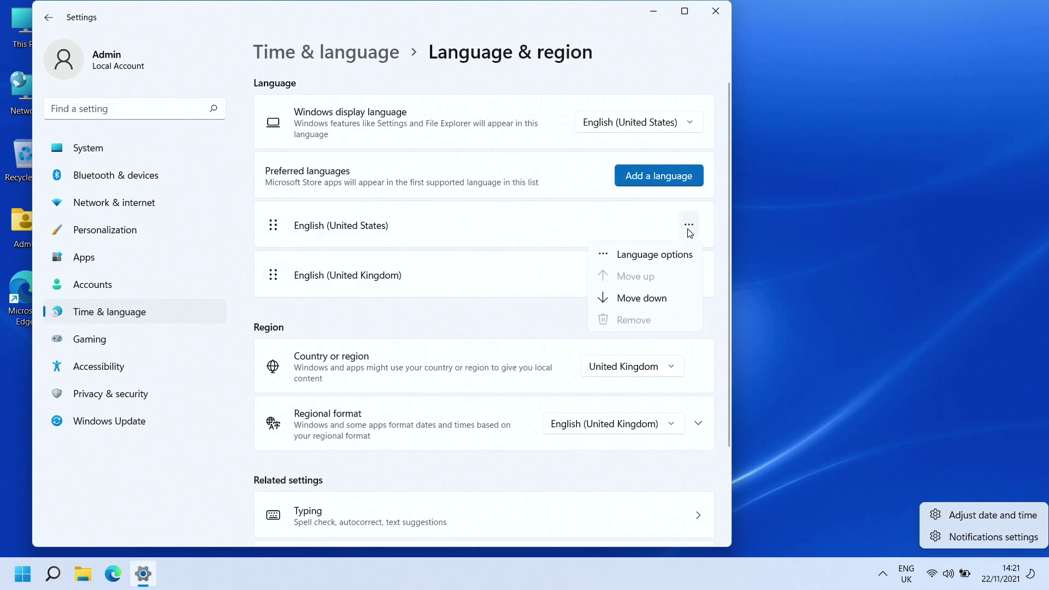
pyautogui.click(508, 283)
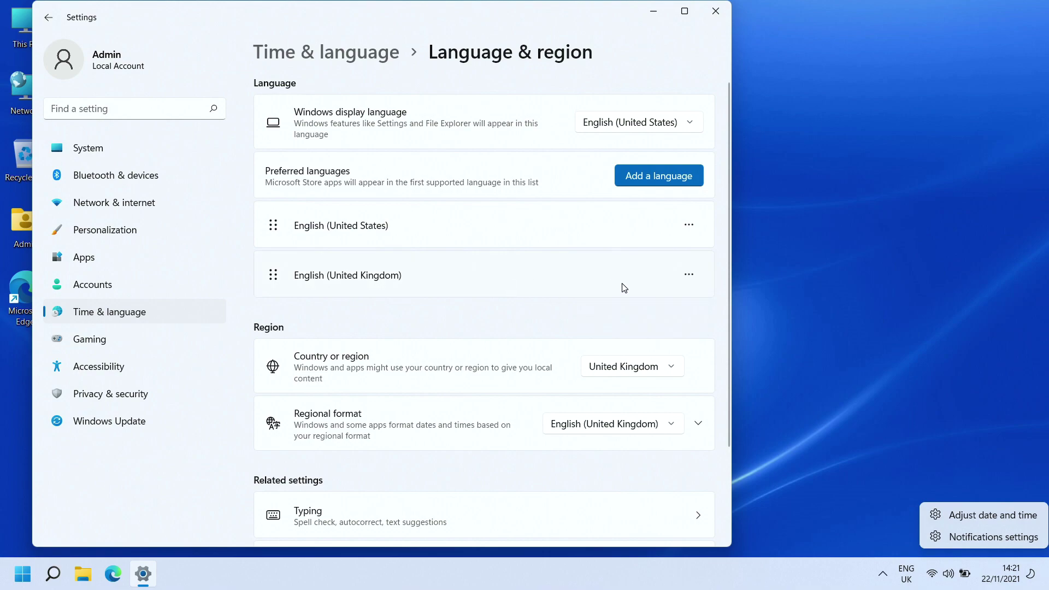
# Step: Move English (United Kingdom) to the top and remove English (United States)
pyautogui.click(683, 281)
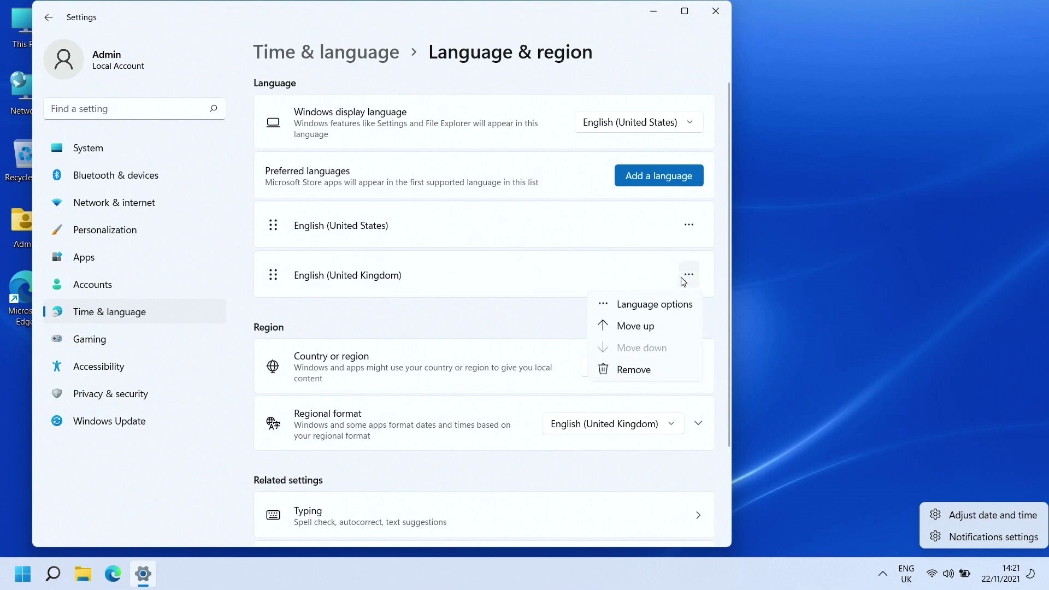
pyautogui.click(649, 327)
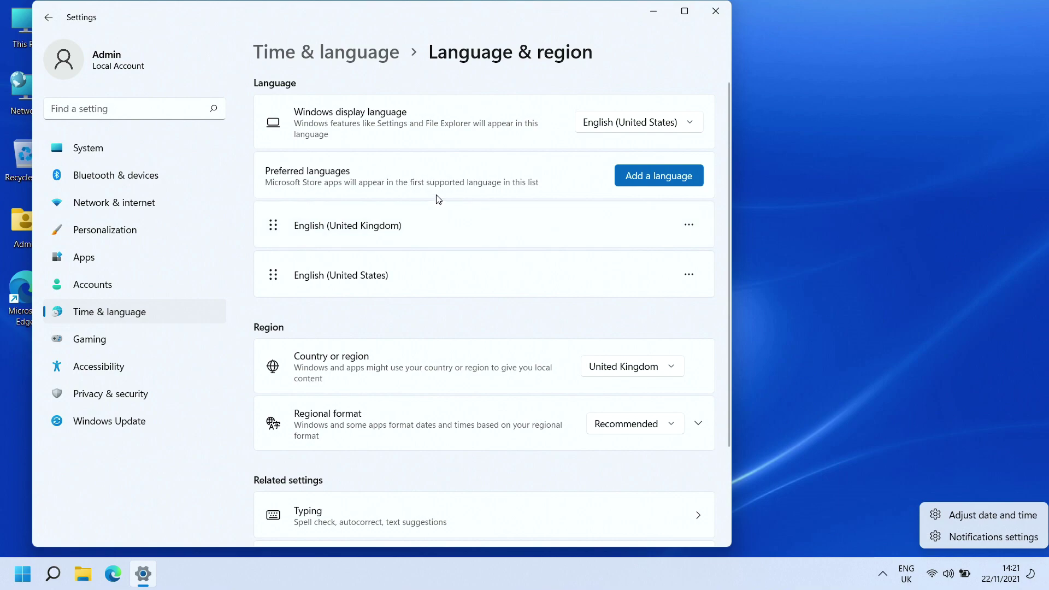
pyautogui.click(689, 276)
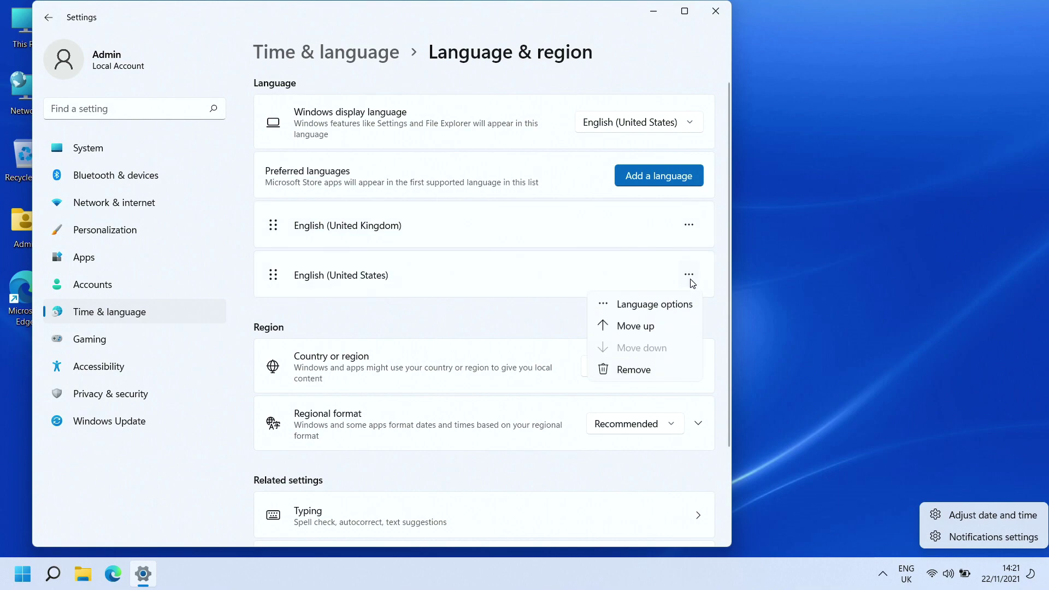
pyautogui.click(650, 371)
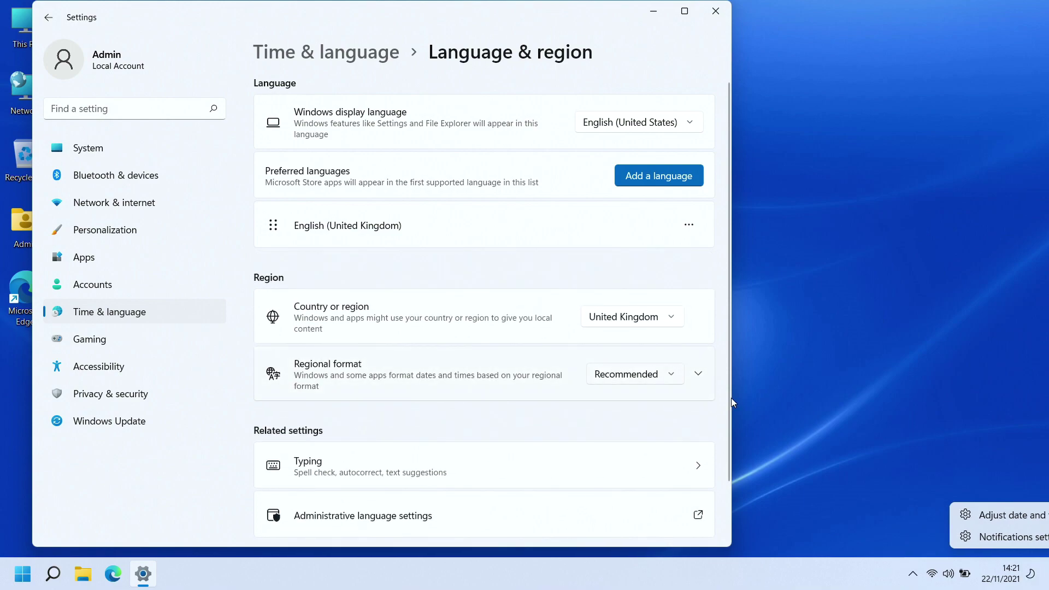
pyautogui.click(911, 575)
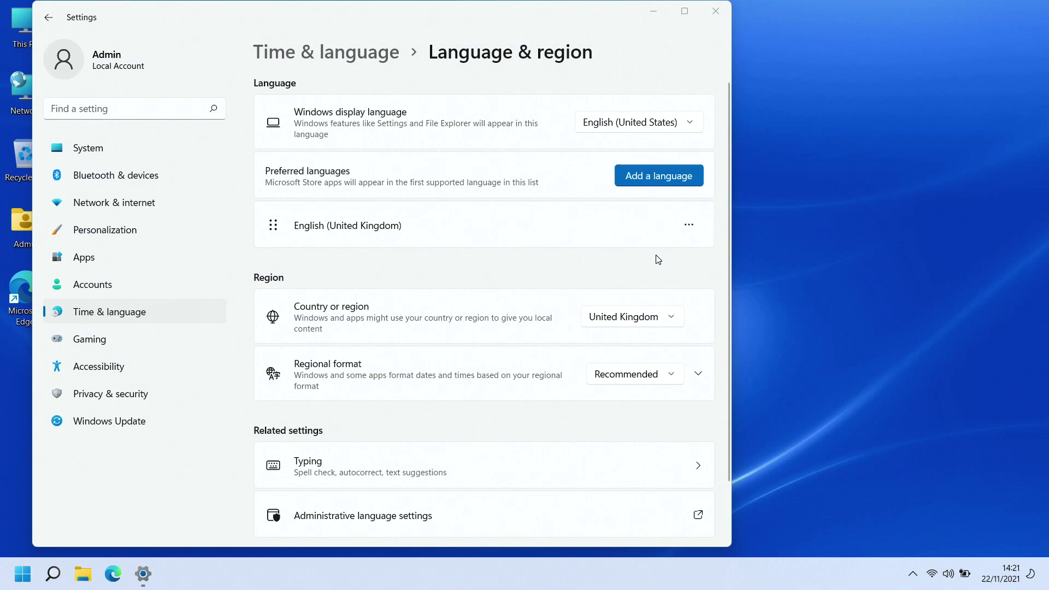
# Step: Download the English (United Kingdom) language pack and basic typing, then return to Language & region
pyautogui.click(659, 123)
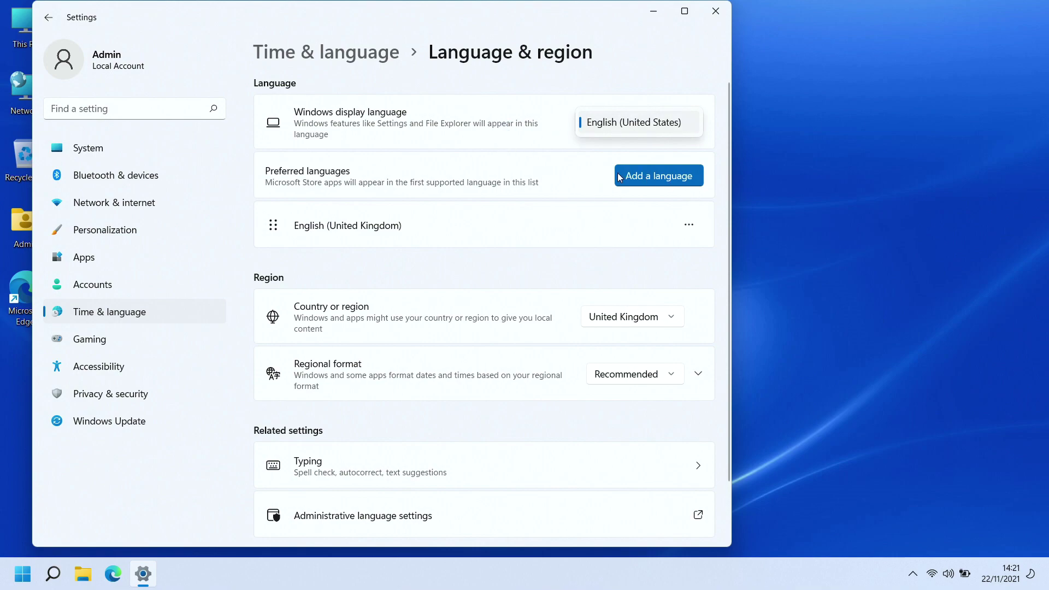
pyautogui.click(691, 227)
pyautogui.click(690, 225)
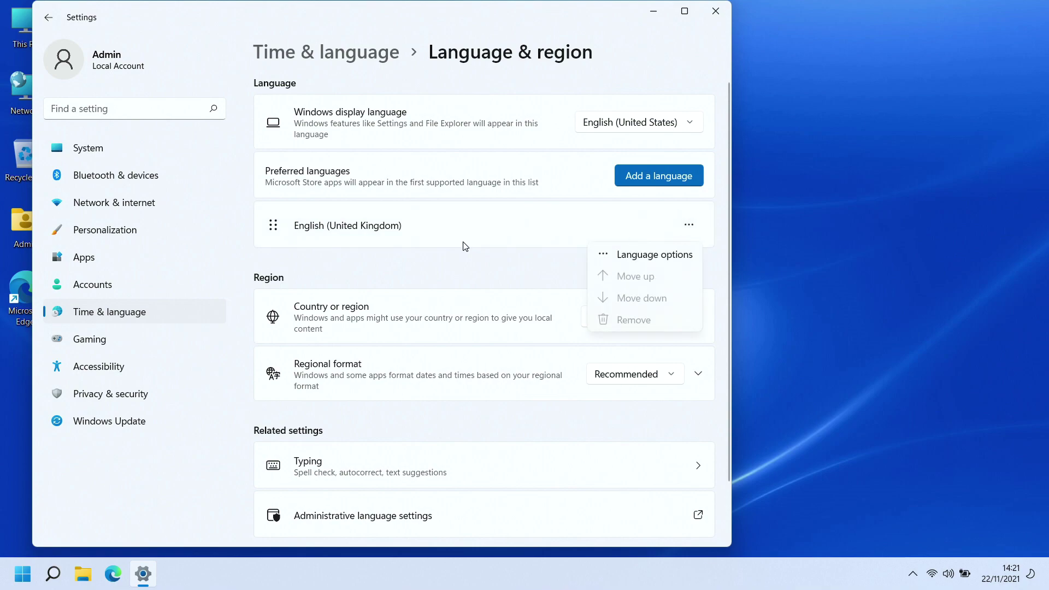
pyautogui.click(627, 261)
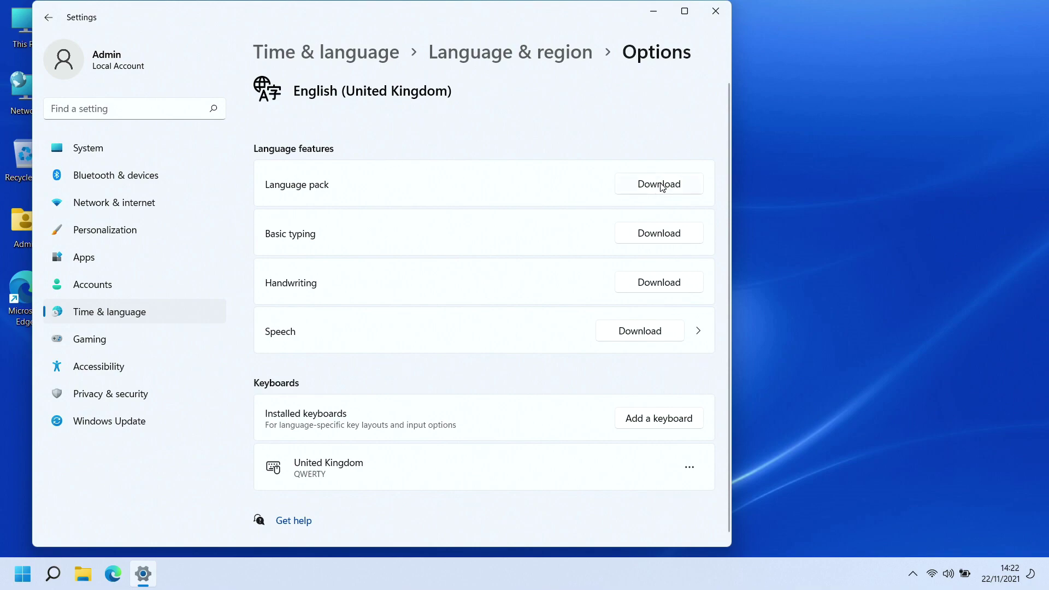
pyautogui.scroll(-1, 545, 260)
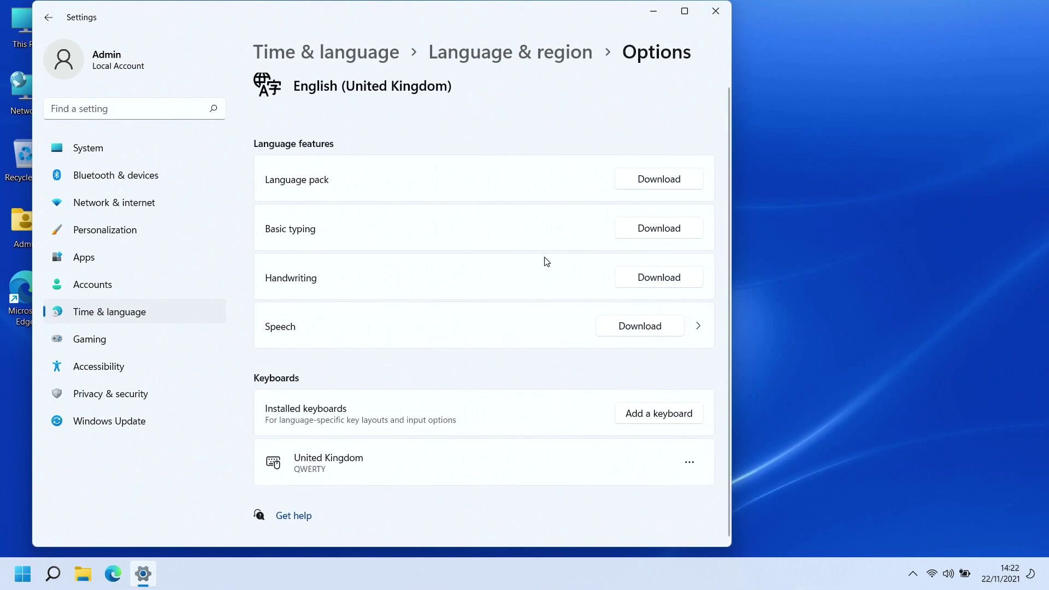
pyautogui.click(671, 184)
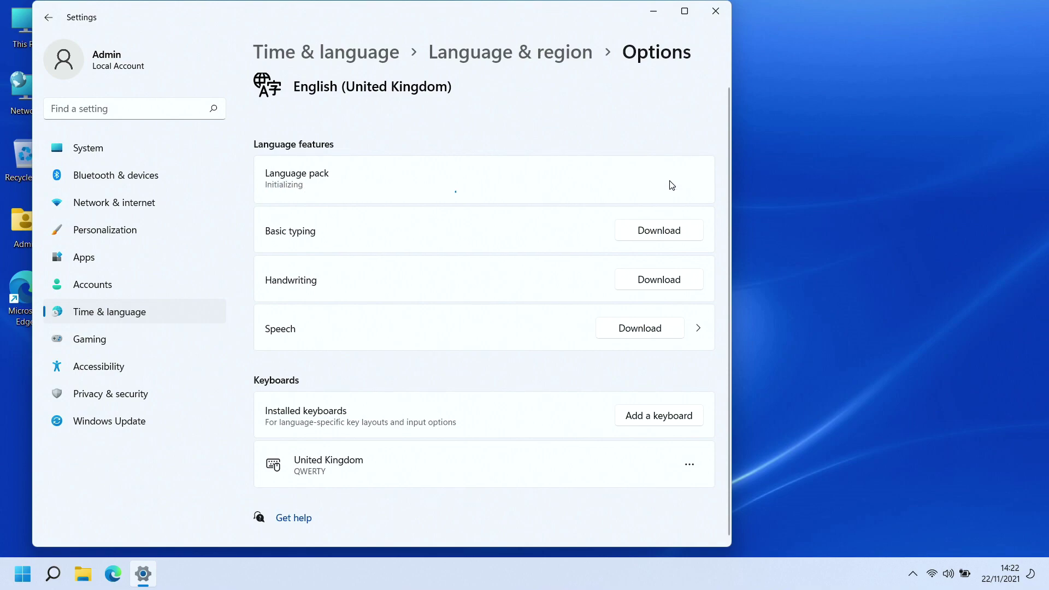
pyautogui.click(663, 234)
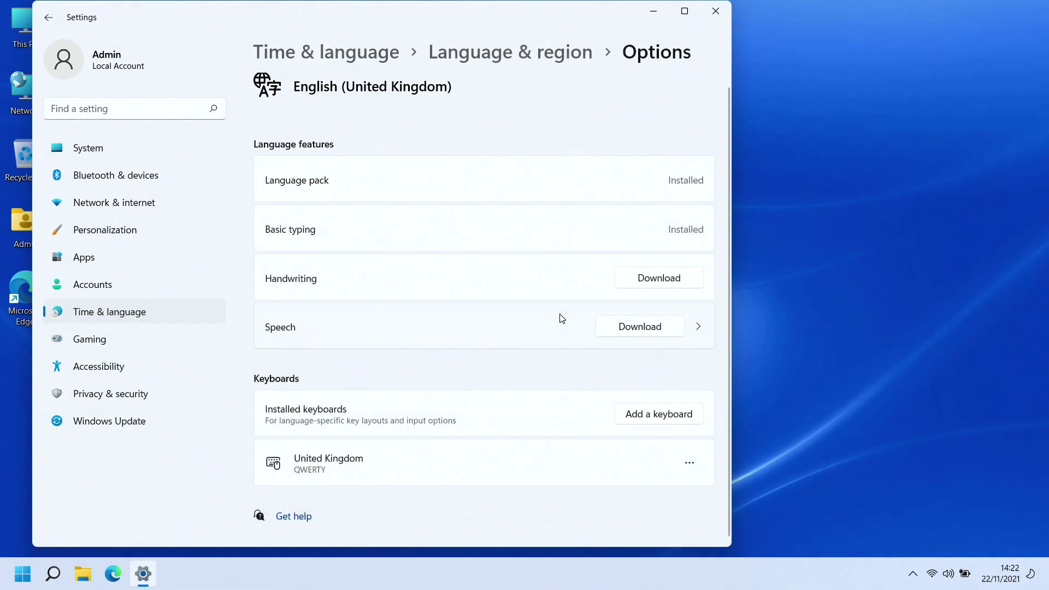
pyautogui.click(502, 59)
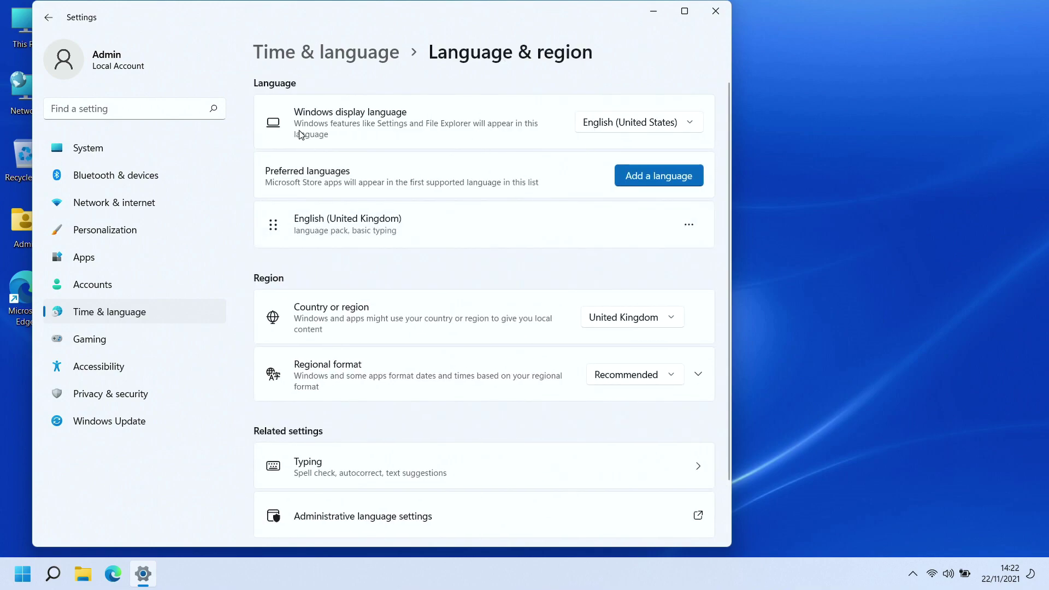
# Step: Set the display language to English (United Kingdom), sign out, and sign back in with the password
pyautogui.click(638, 127)
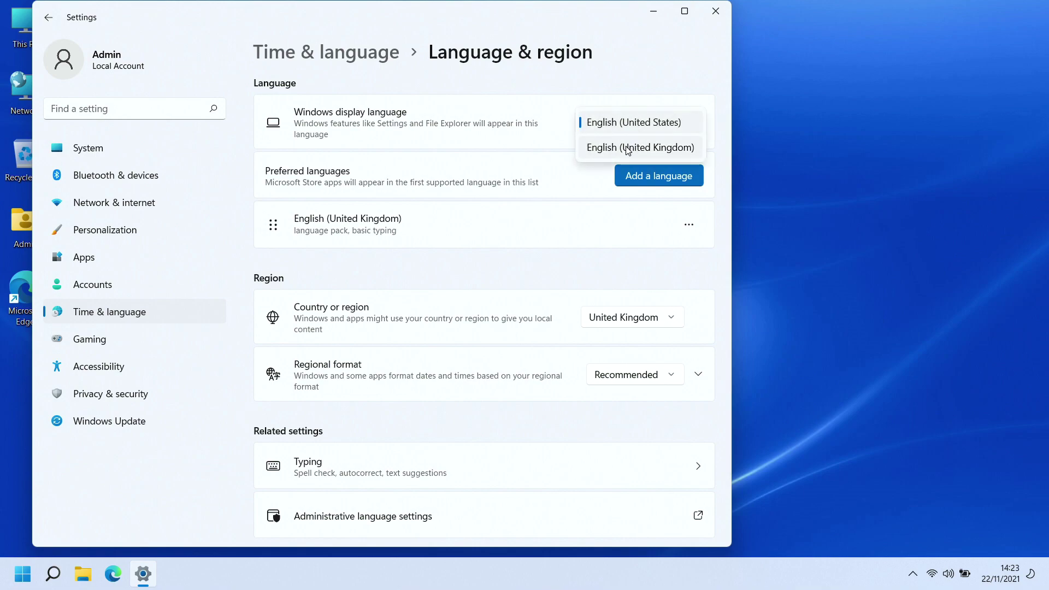
pyautogui.click(628, 148)
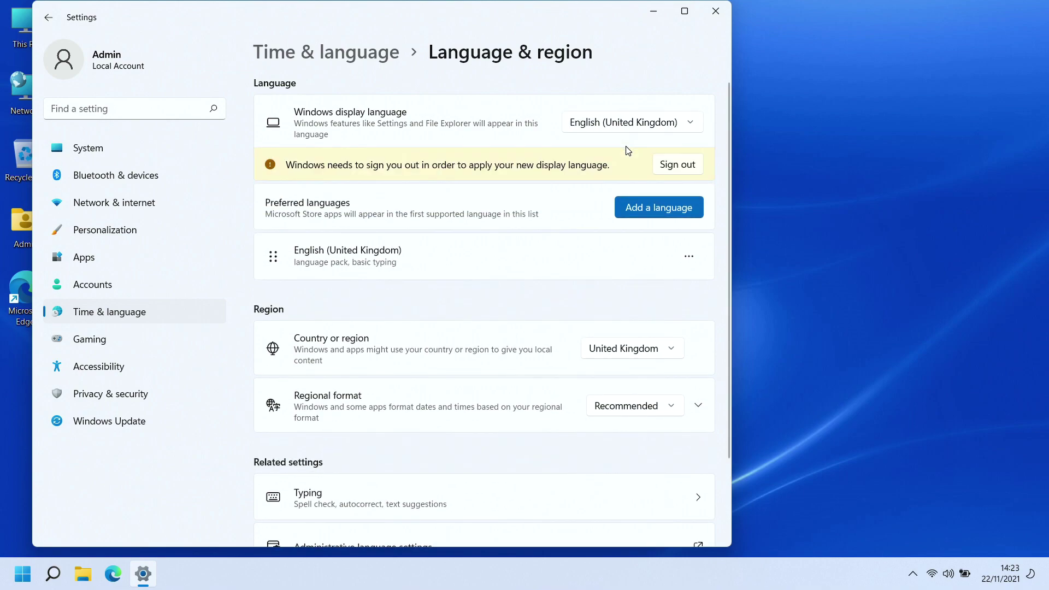
pyautogui.click(677, 165)
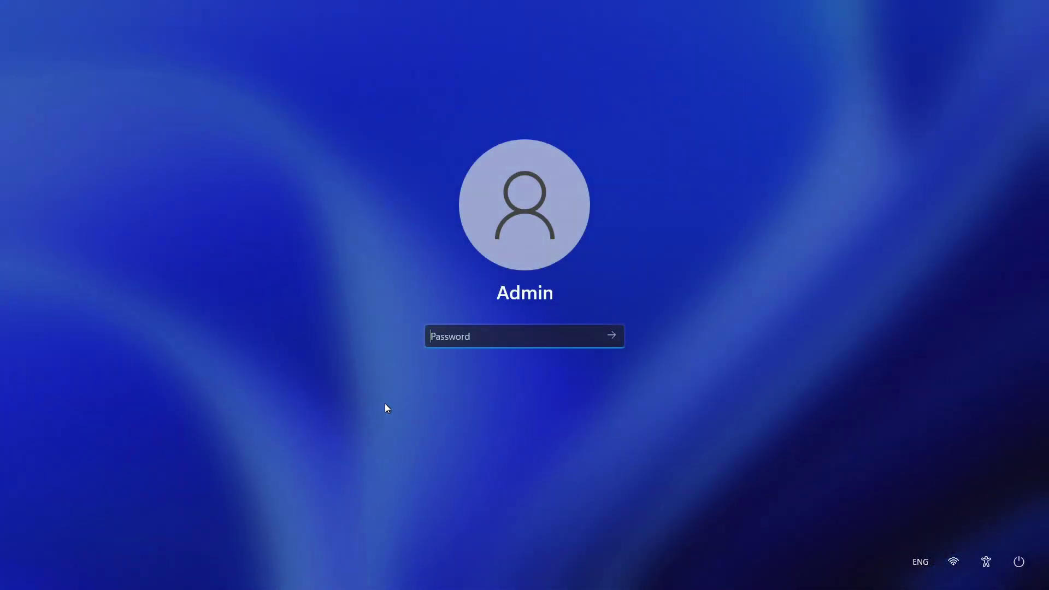
pyautogui.write('••••••••')
pyautogui.press('Return')
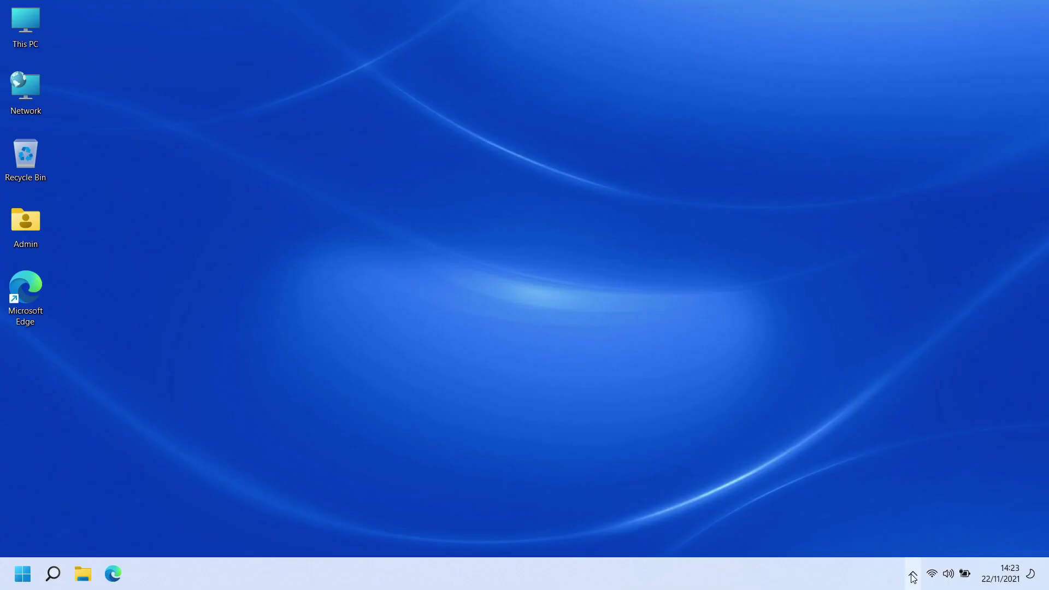
pyautogui.click(913, 577)
# Step: Close the tray flyout, skip the Dell Hello! screen, and close the Register window unregistered
pyautogui.click(911, 574)
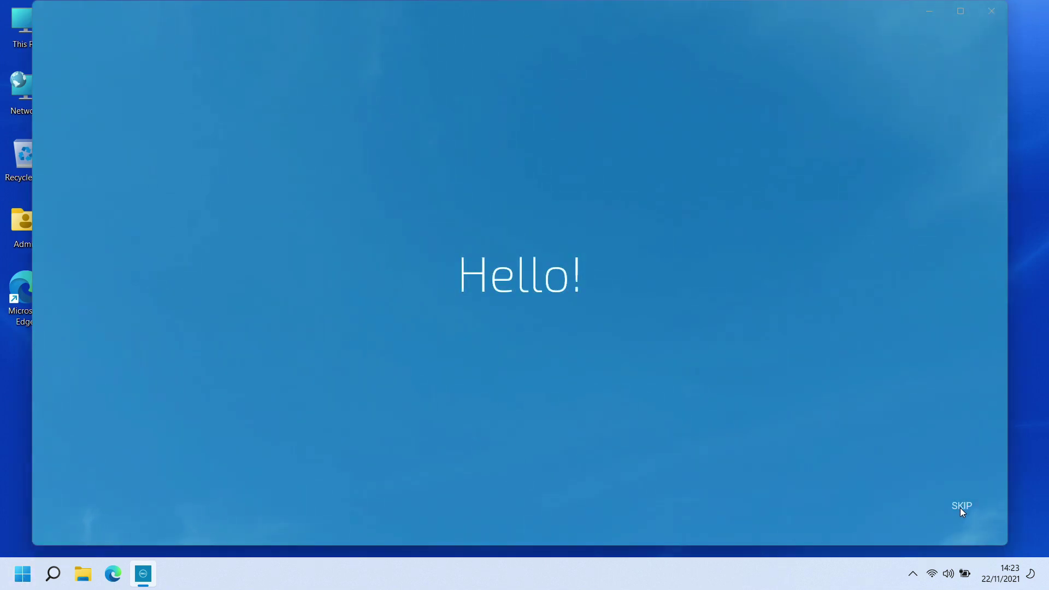
pyautogui.click(960, 507)
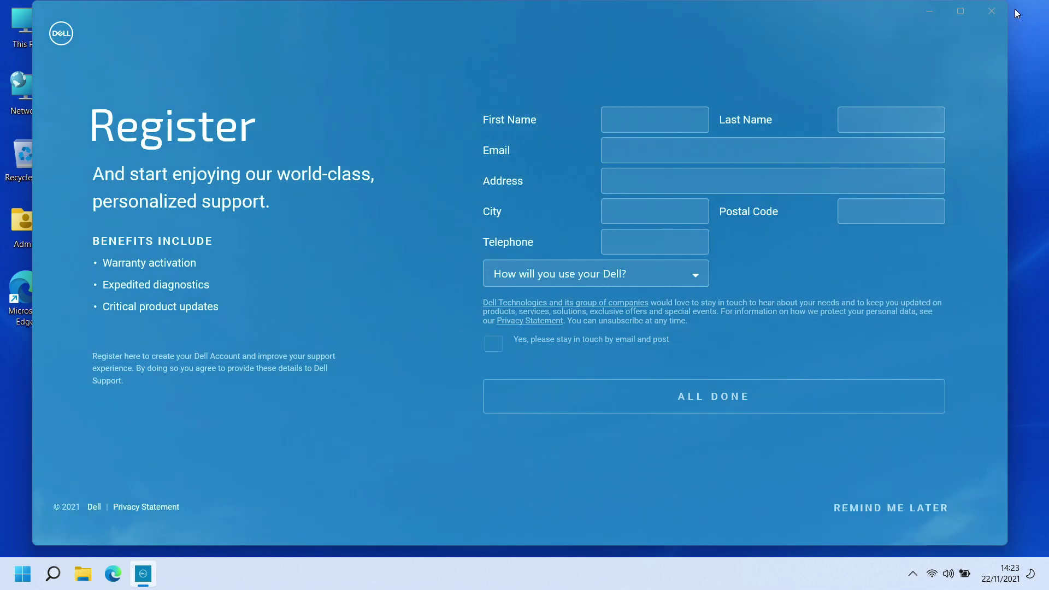
pyautogui.click(990, 14)
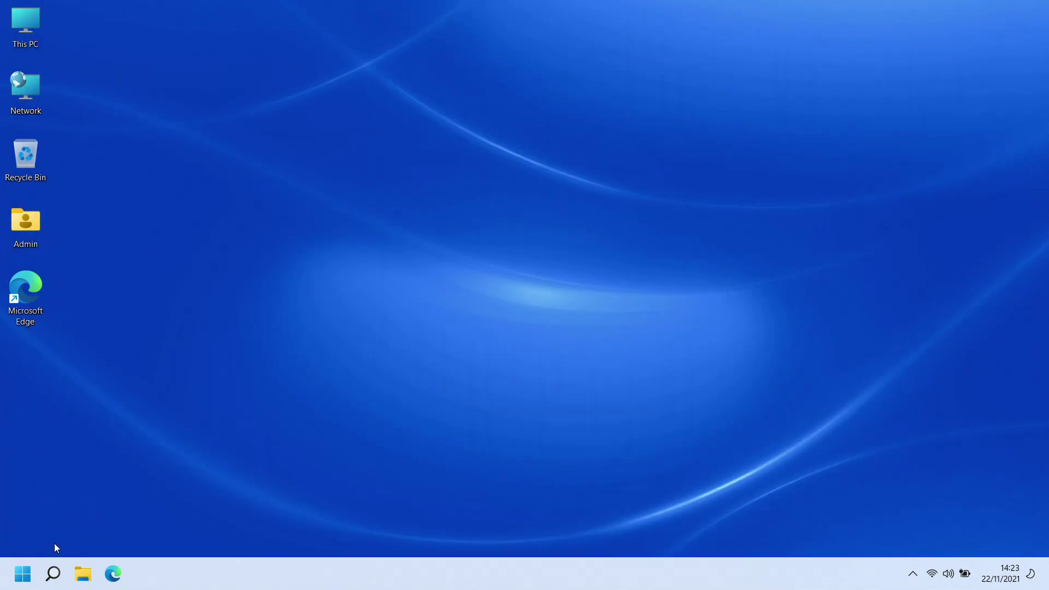
# Step: Open the Apps & features list in Settings and scroll down to My Dell
pyautogui.click(22, 573)
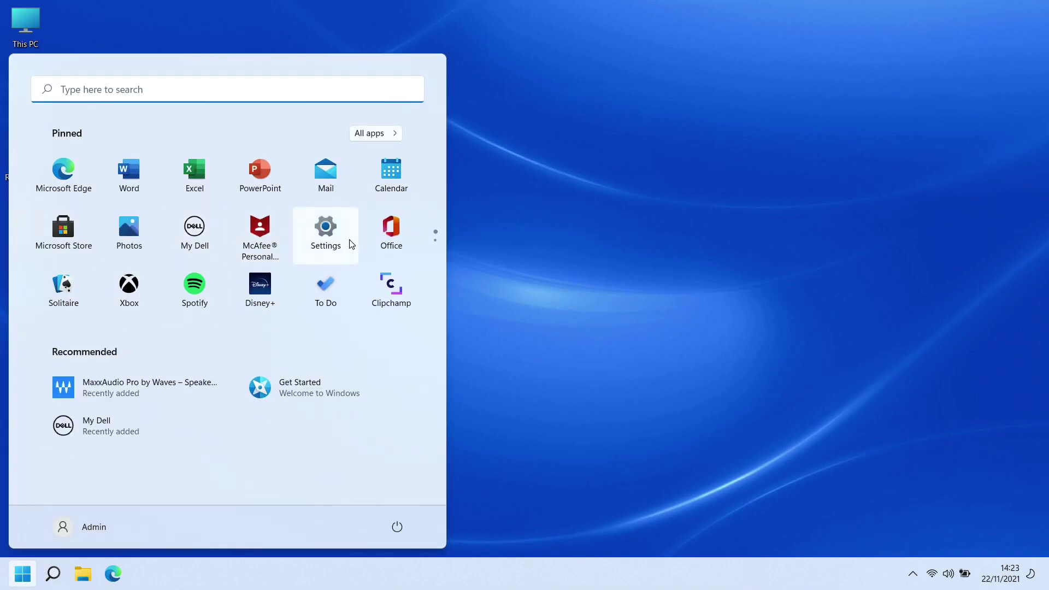
pyautogui.click(350, 240)
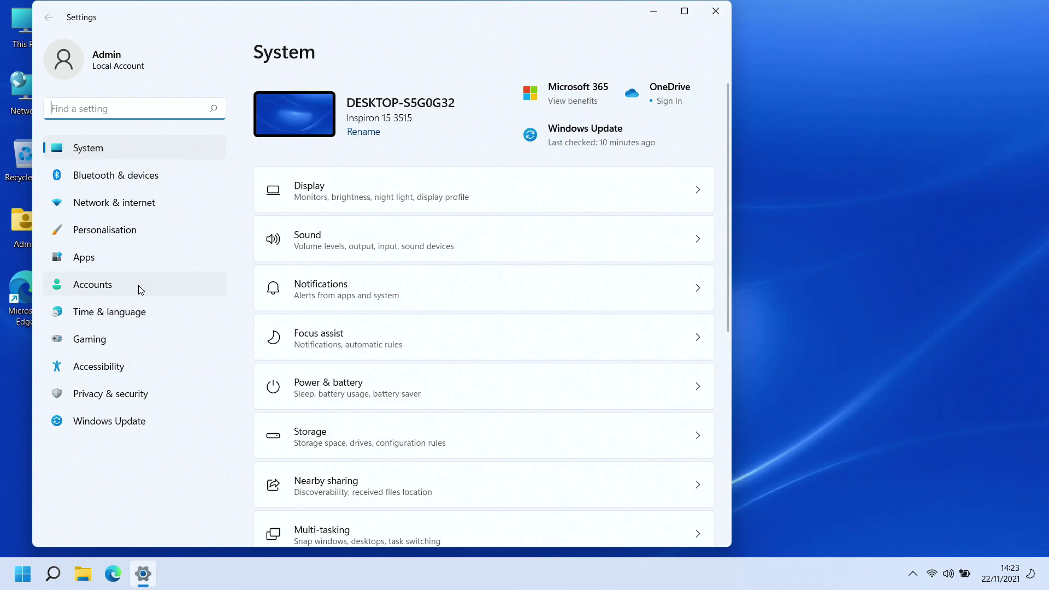
pyautogui.click(137, 262)
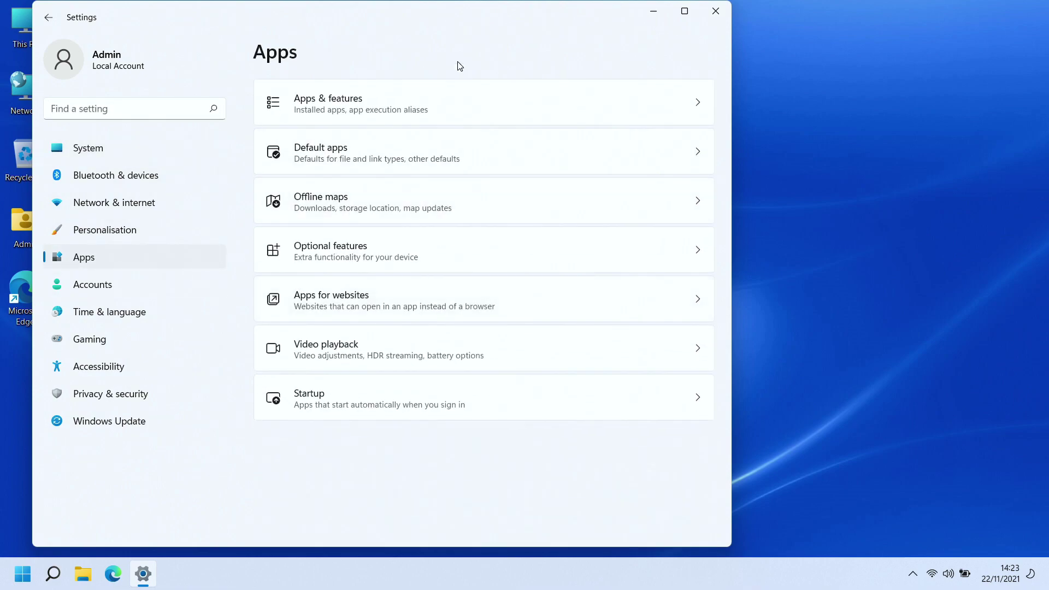
pyautogui.click(413, 106)
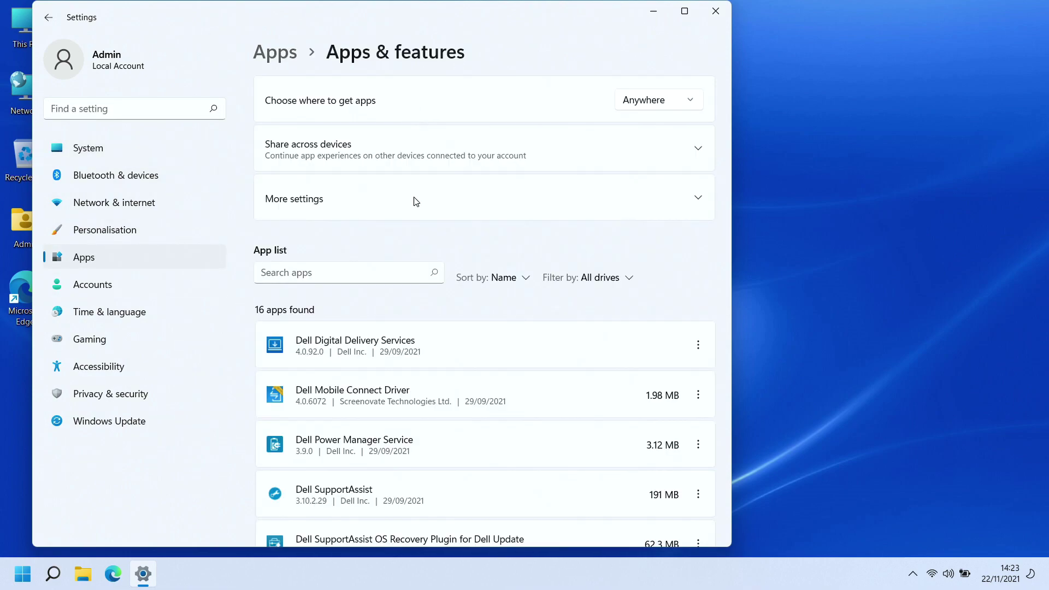
pyautogui.scroll(-4, 451, 345)
pyautogui.scroll(-2, 450, 345)
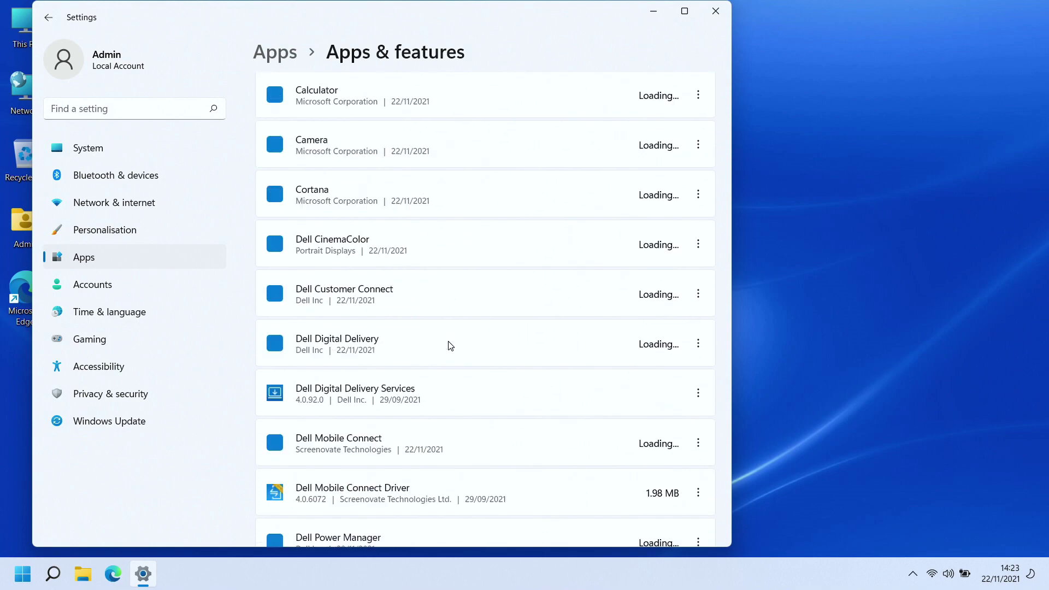
pyautogui.scroll(-3, 450, 346)
pyautogui.scroll(-1, 451, 345)
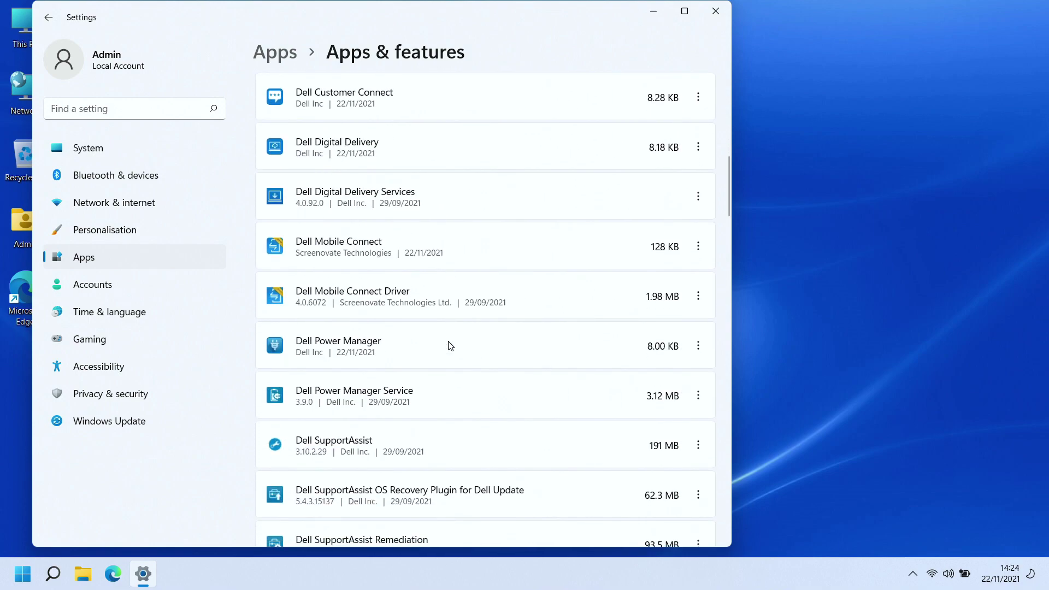
pyautogui.scroll(-3, 451, 345)
pyautogui.scroll(-2, 451, 345)
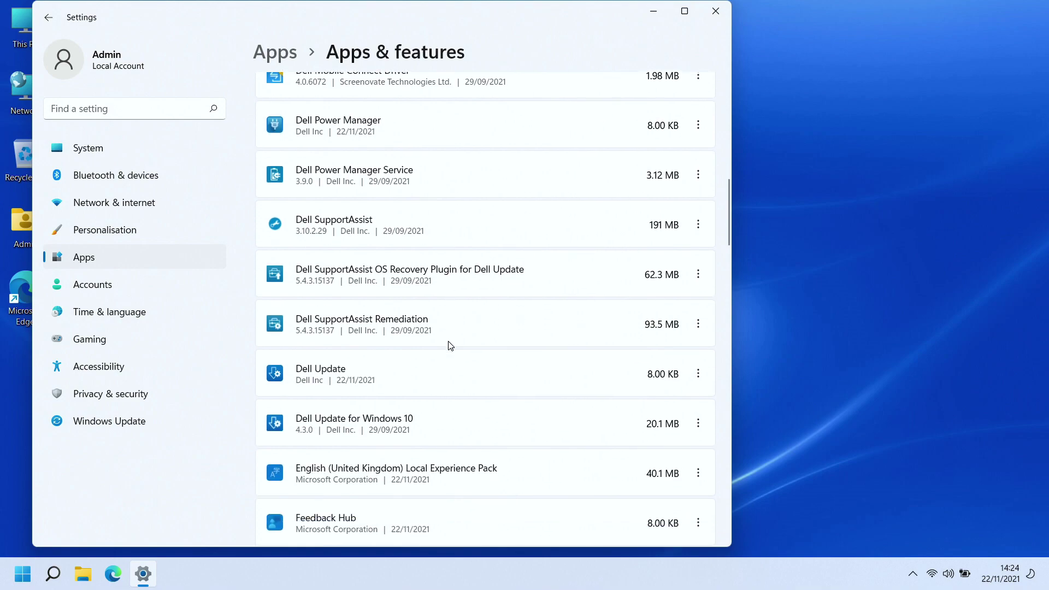
pyautogui.scroll(-10, 449, 345)
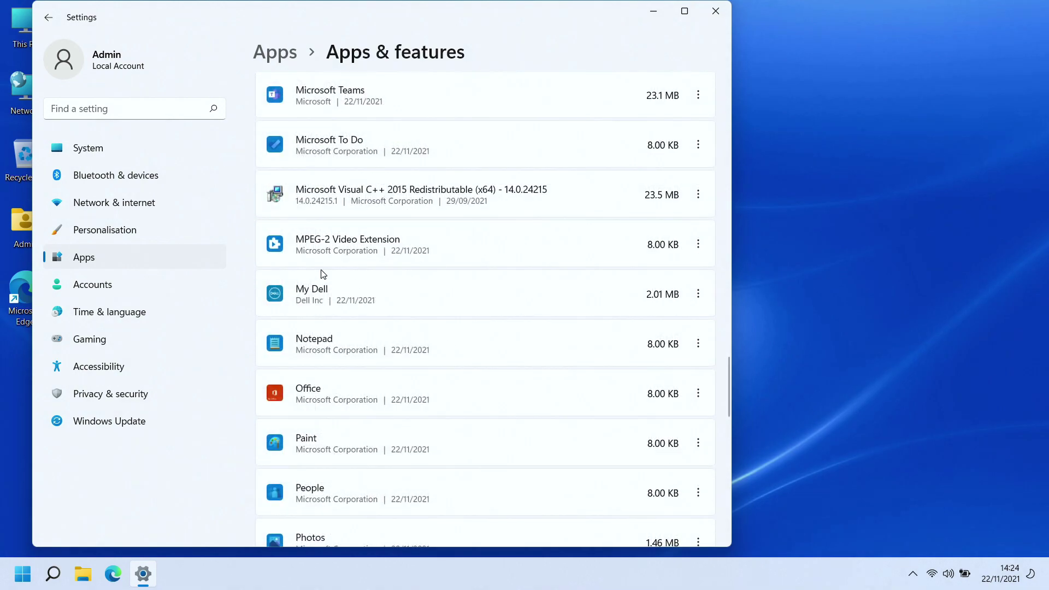
# Step: Uninstall My Dell, confirming removal of the app and its data
pyautogui.click(701, 298)
pyautogui.click(575, 373)
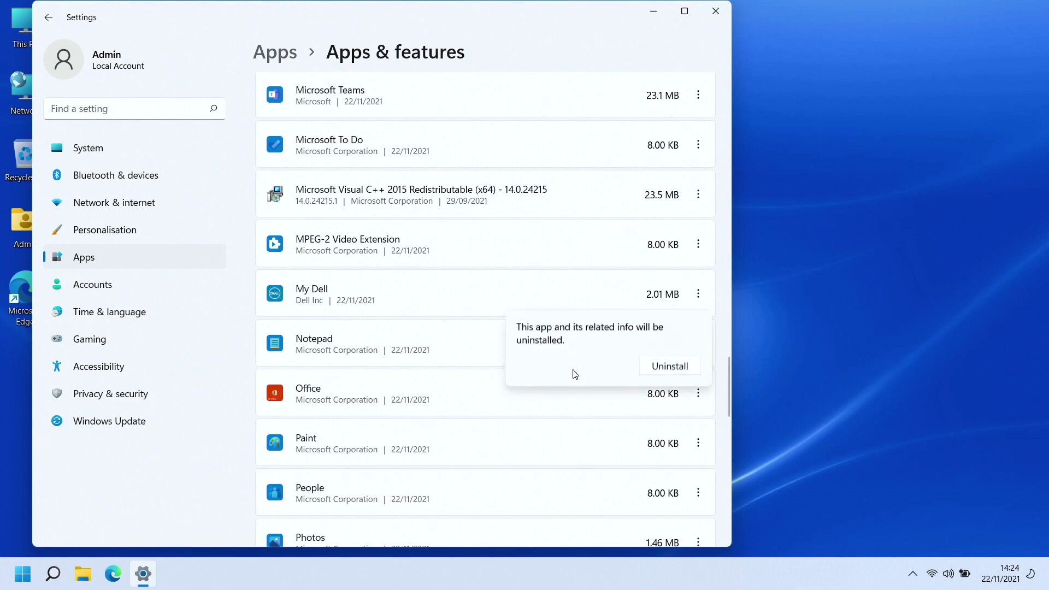
pyautogui.click(666, 370)
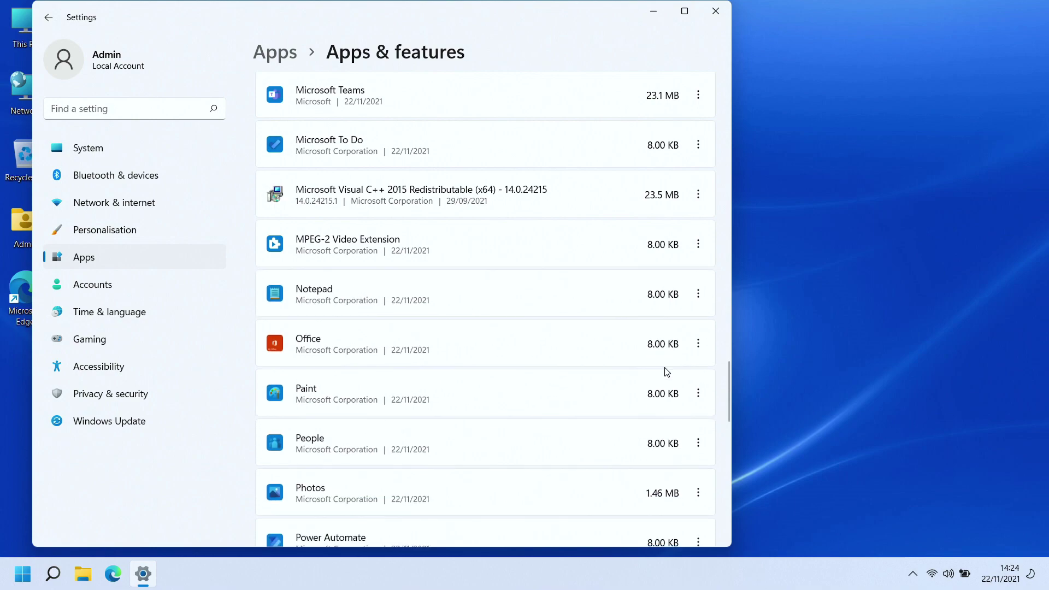
# Step: Dismiss the OneDrive ransomware-recovery and Microsoft sign-in warnings in Windows Security, then close it
pyautogui.click(716, 11)
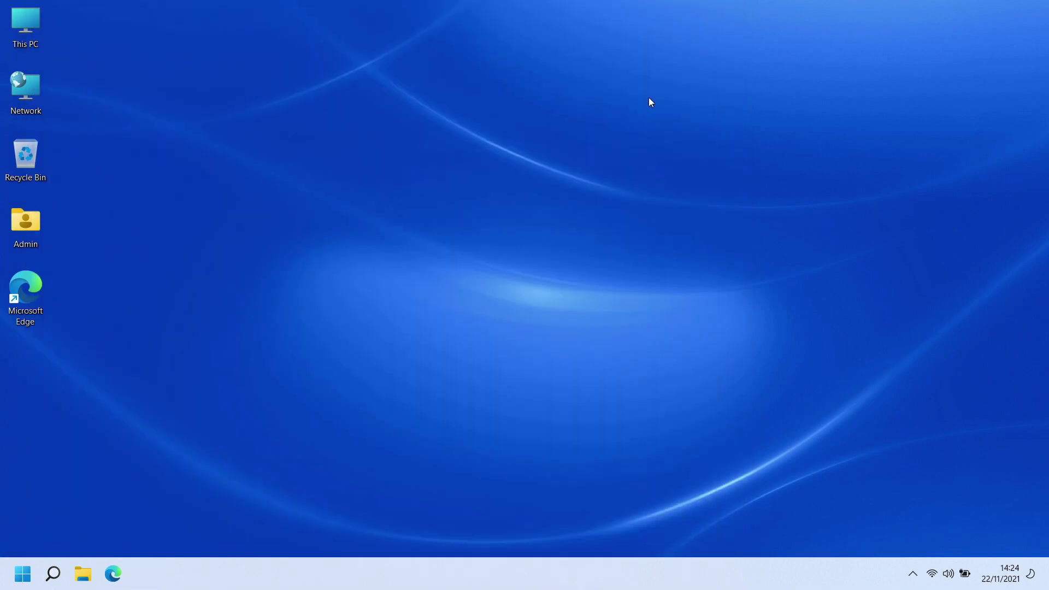
pyautogui.click(912, 573)
pyautogui.click(899, 538)
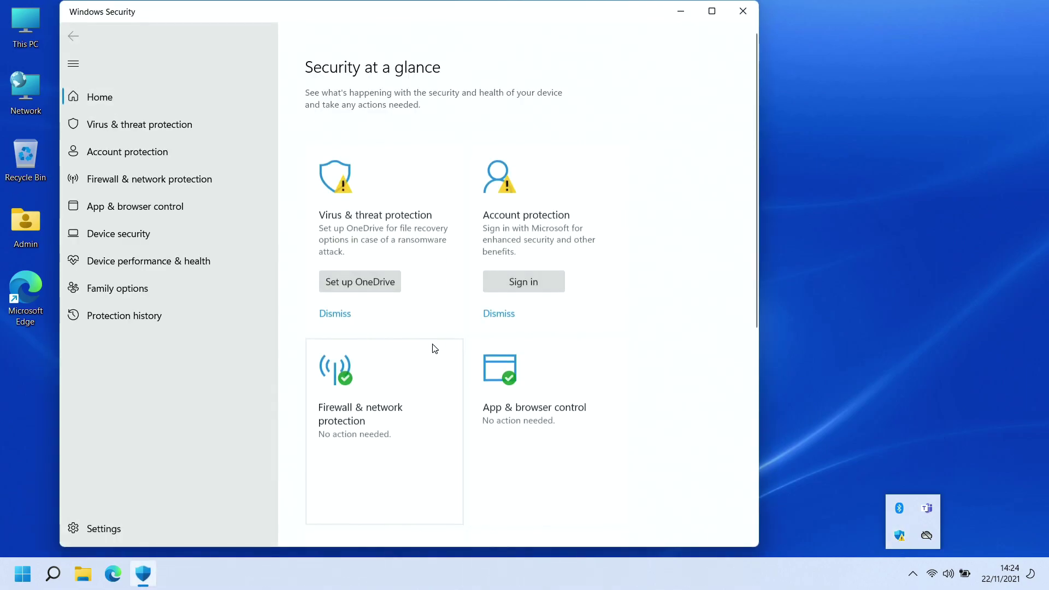
pyautogui.click(332, 313)
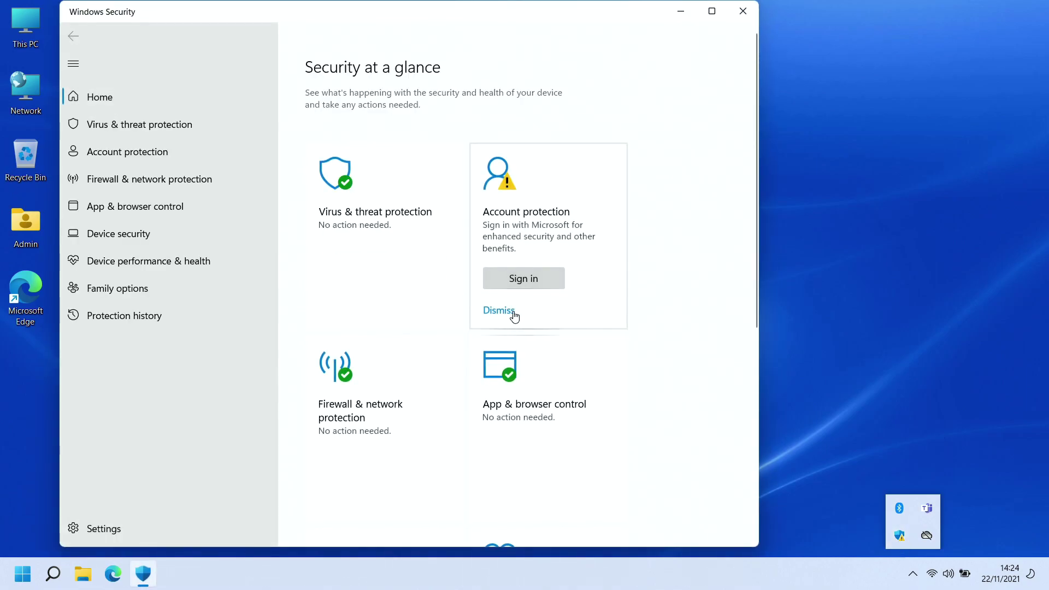
pyautogui.click(499, 310)
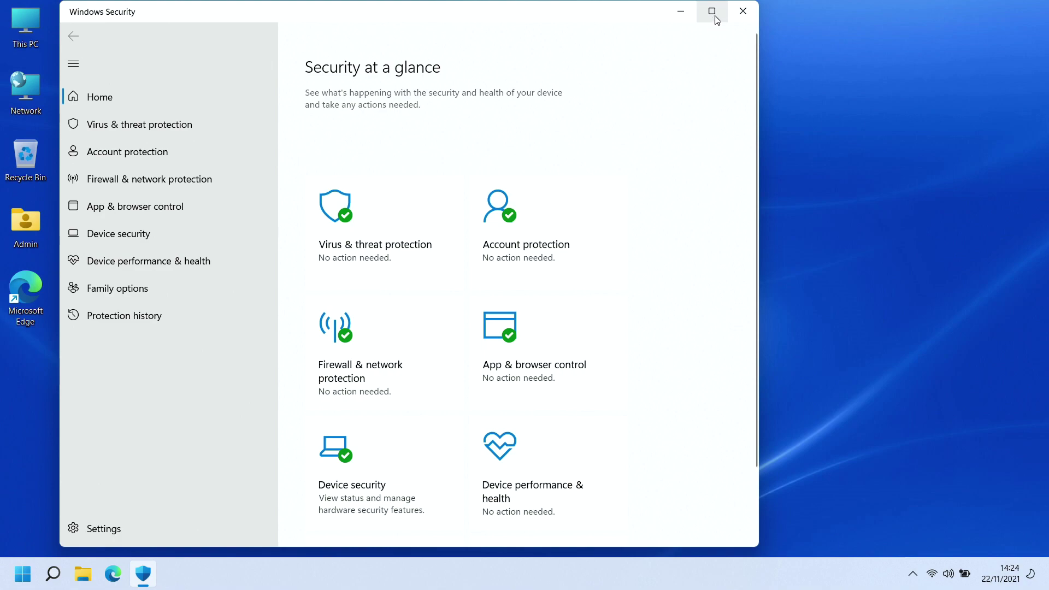
pyautogui.click(751, 12)
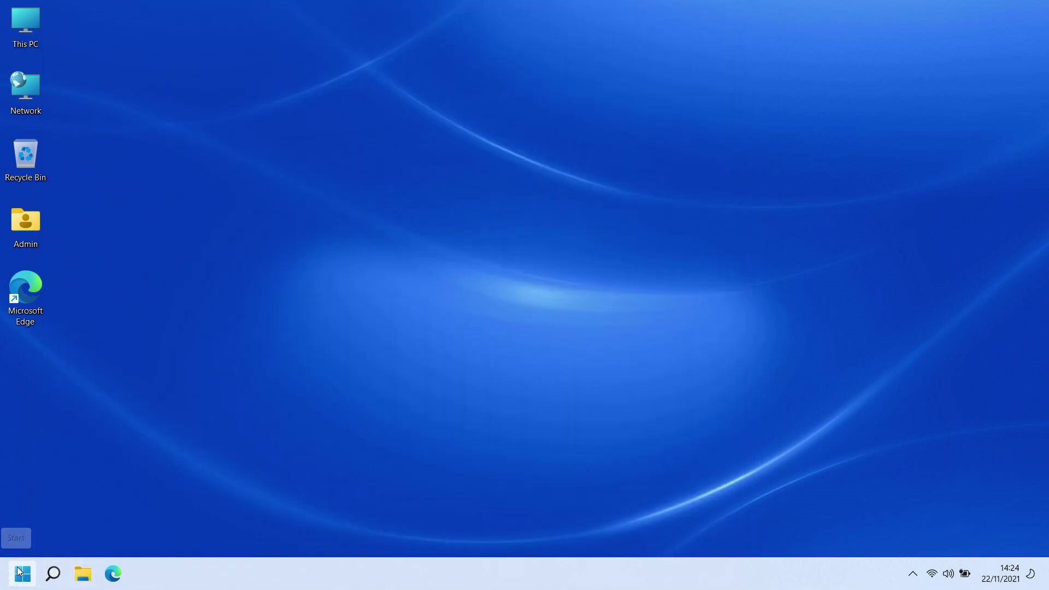
# Step: Search 'windows update', review the seven pending updates, then minimise Settings
pyautogui.click(55, 575)
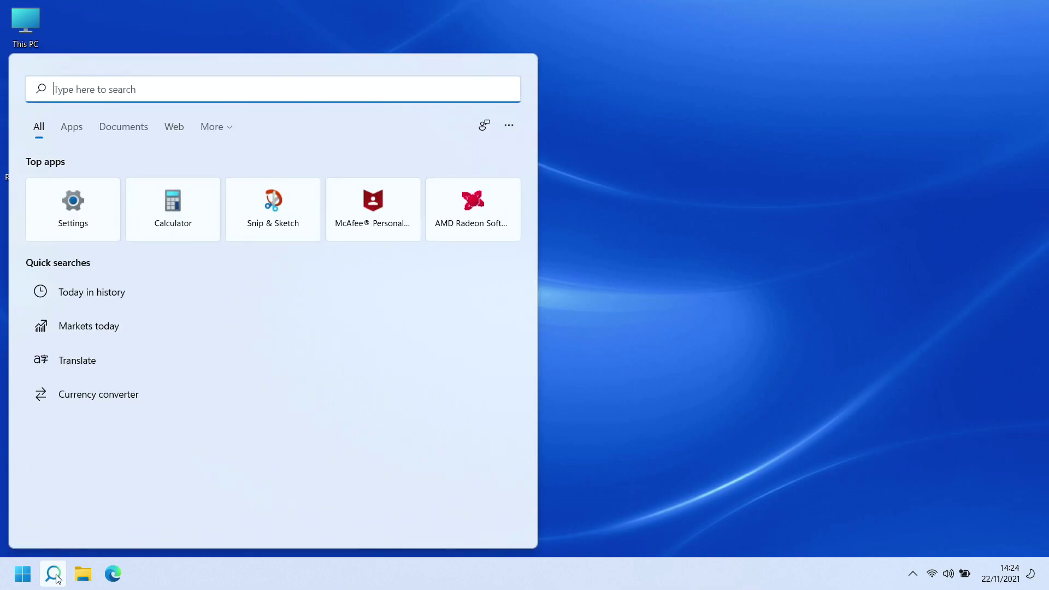
pyautogui.write('windows update')
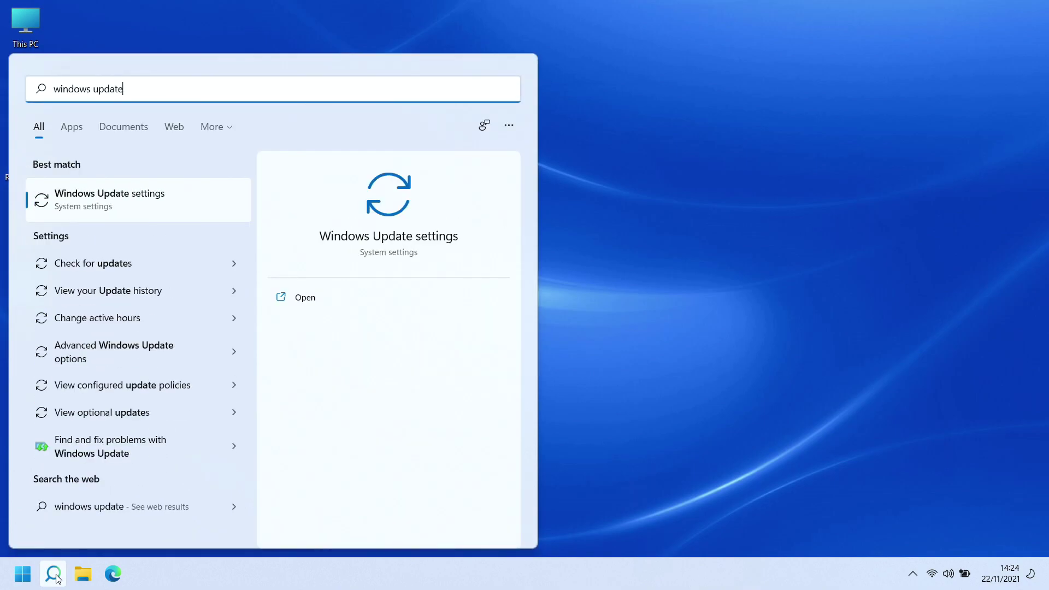
pyautogui.click(154, 268)
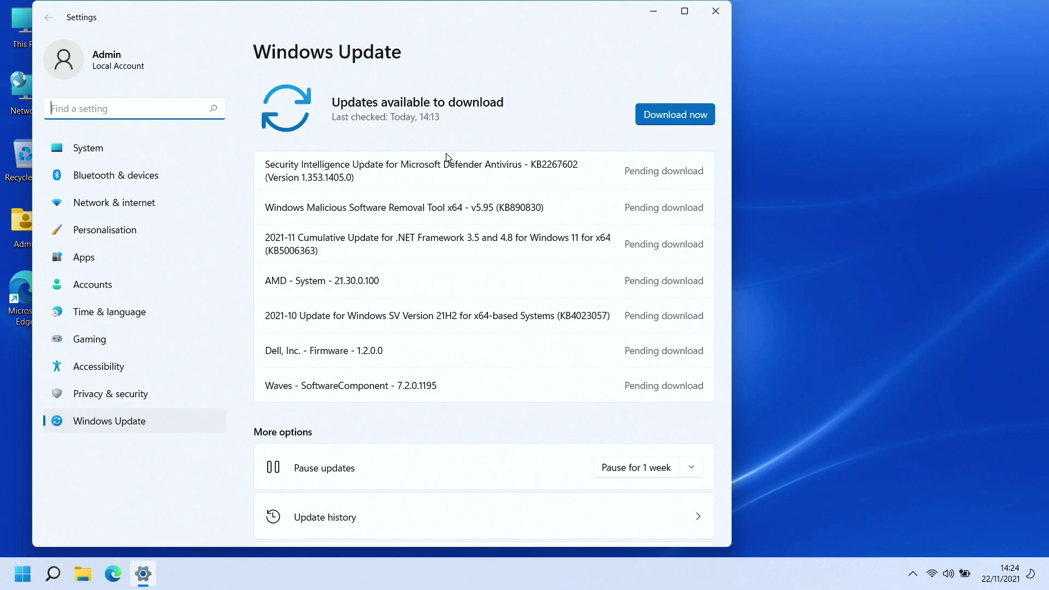
pyautogui.click(655, 12)
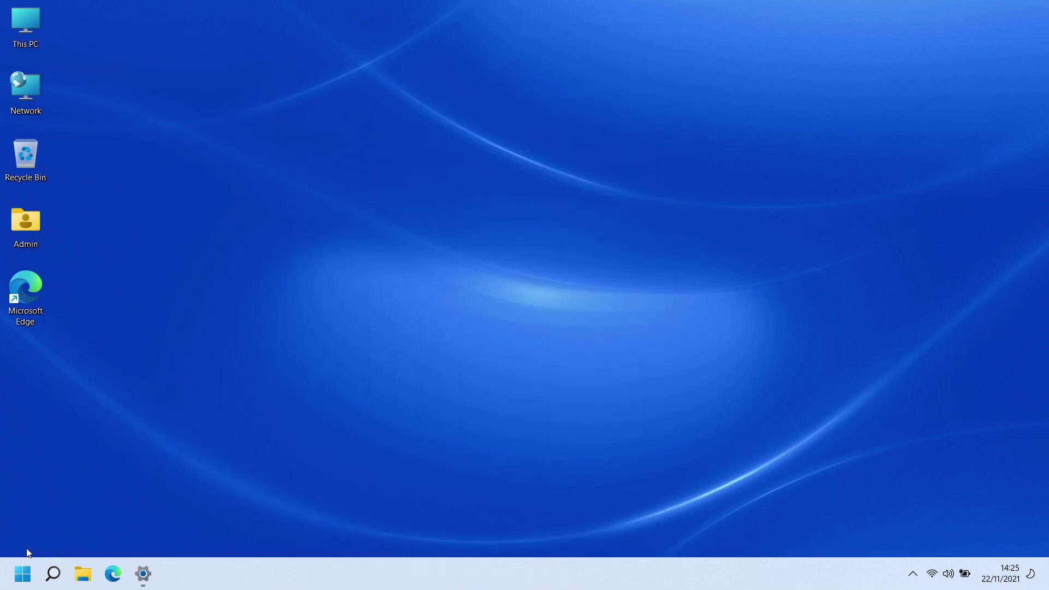
# Step: Scroll through Start's All apps list to check My Dell is gone
pyautogui.click(22, 573)
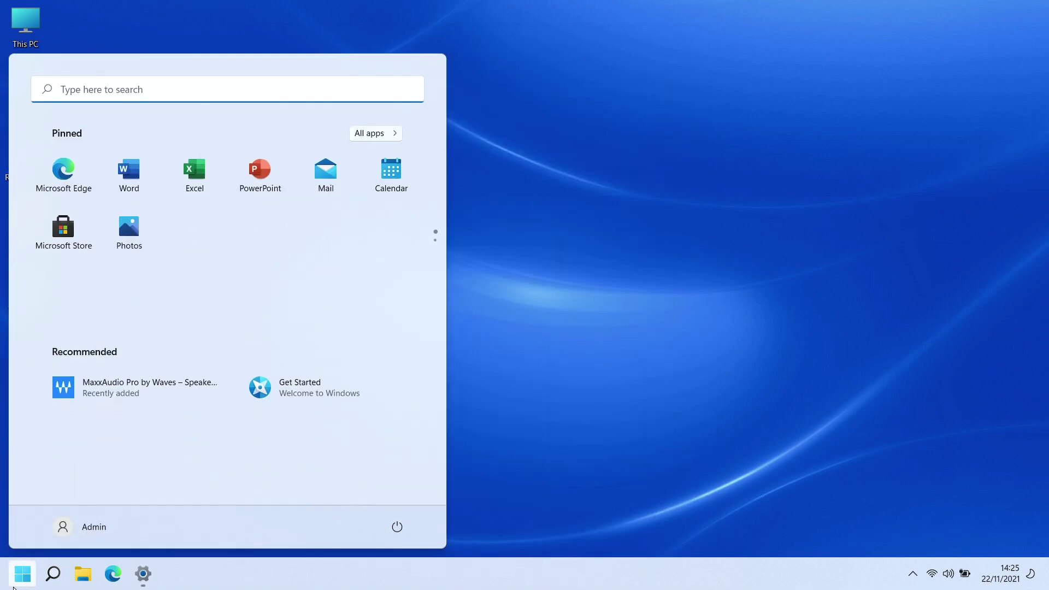
pyautogui.click(372, 138)
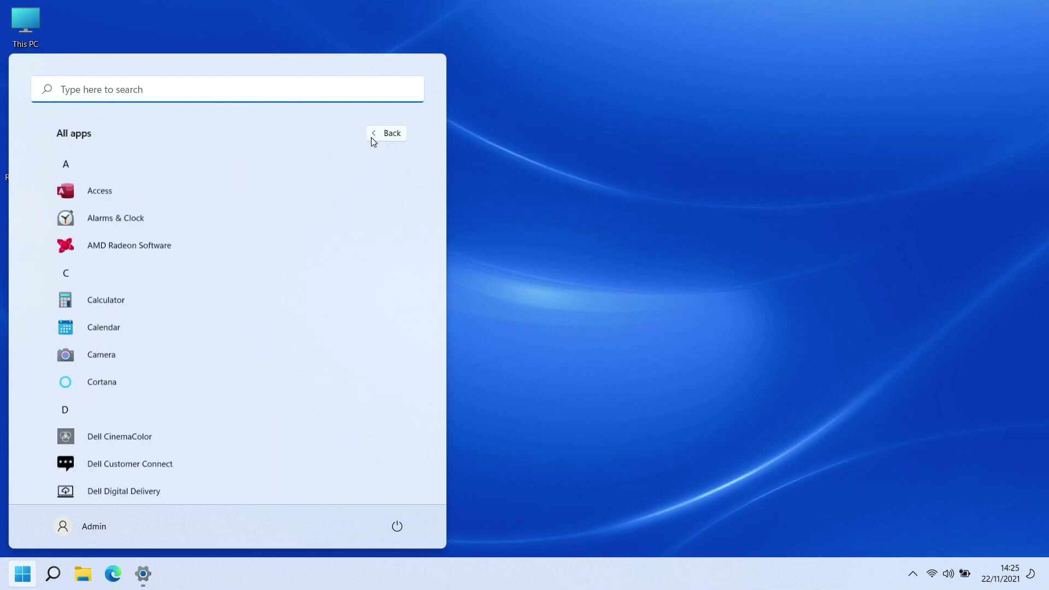
pyautogui.scroll(-5, 154, 351)
pyautogui.scroll(-10, 155, 351)
pyautogui.scroll(6, 154, 351)
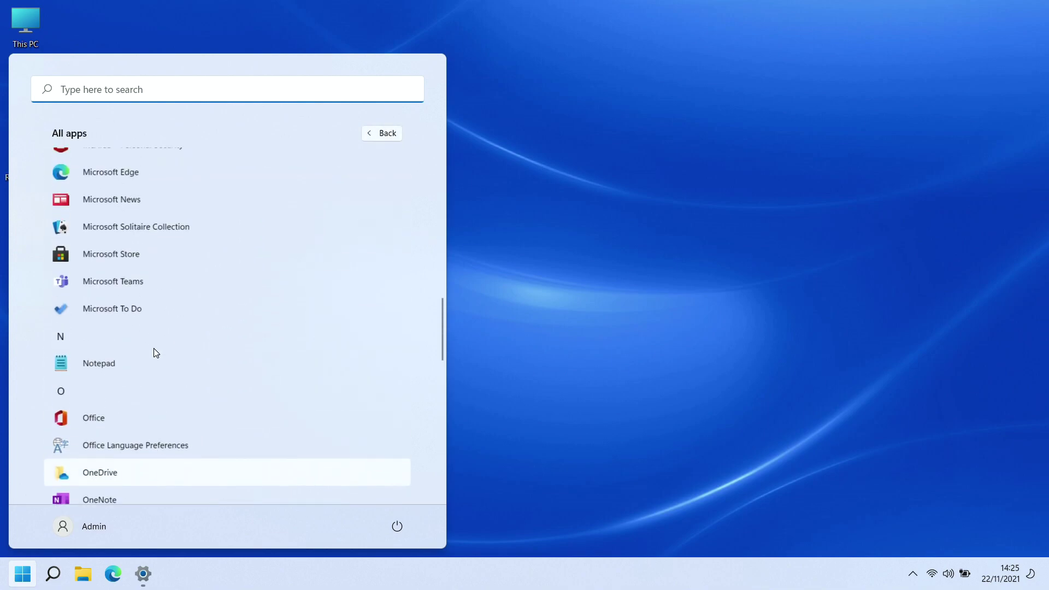